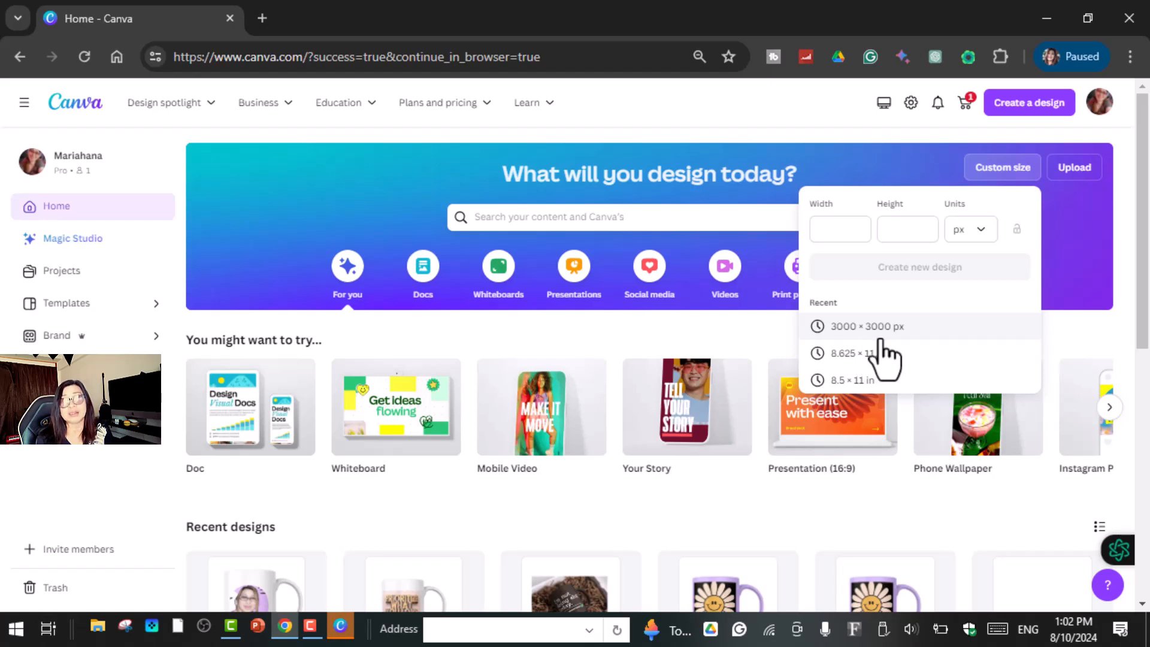
Create a new custom-size design of 3000 × 3000 px.
click(841, 227)
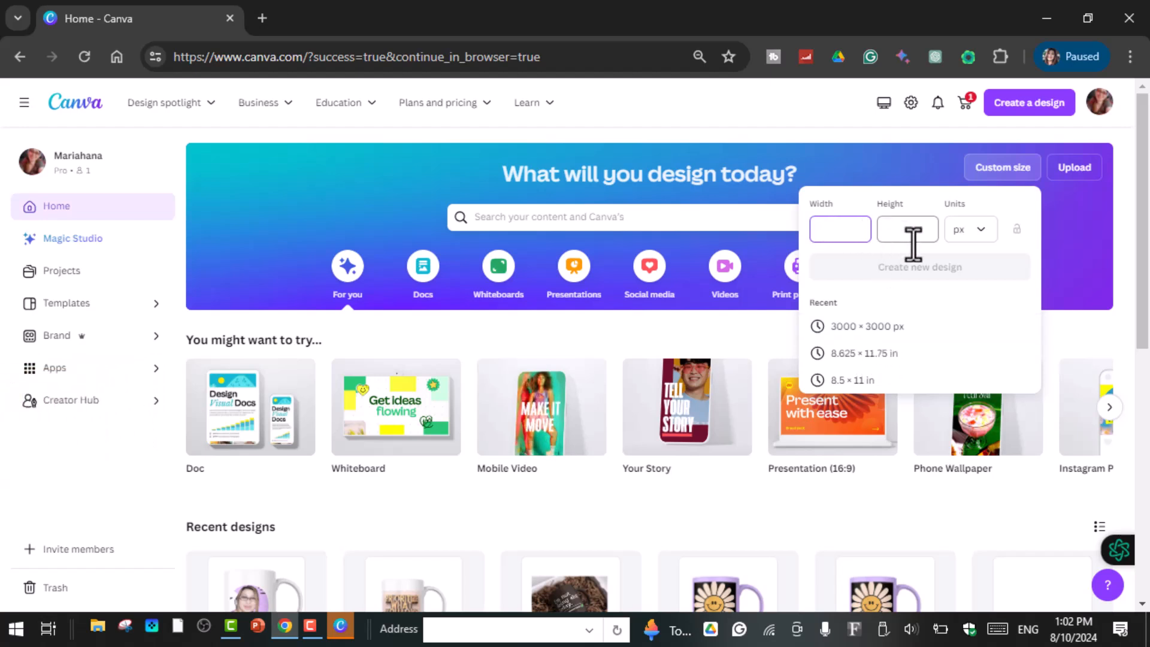
click(852, 328)
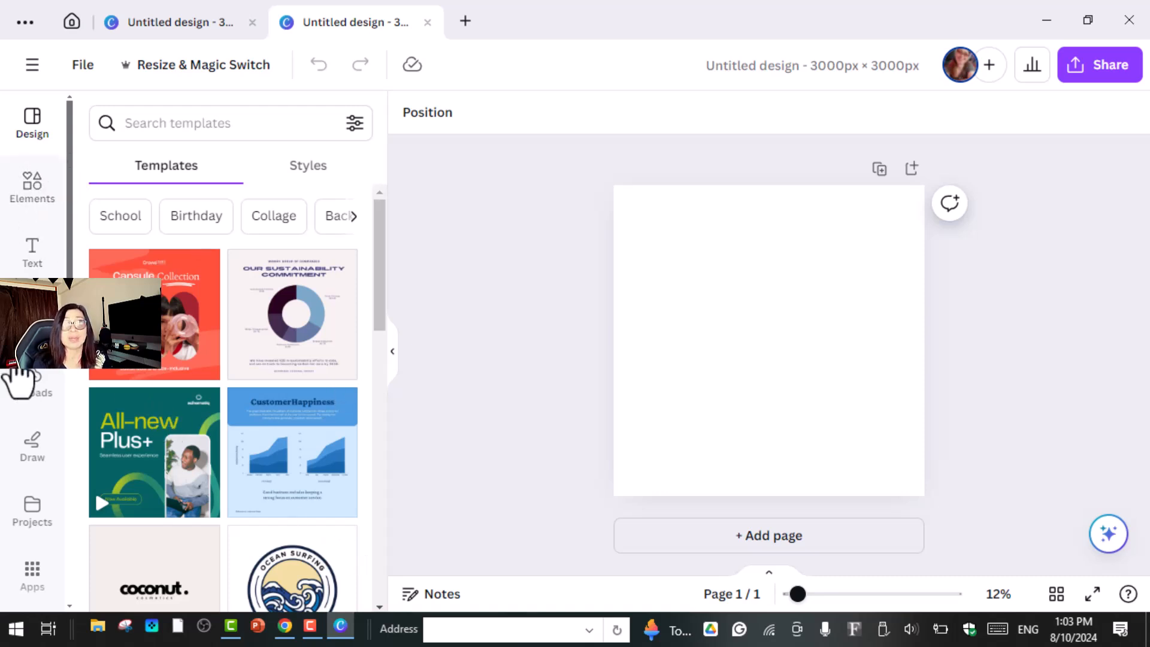
Open the Mockups app from the popular apps.
scroll(32, 479, down, 5)
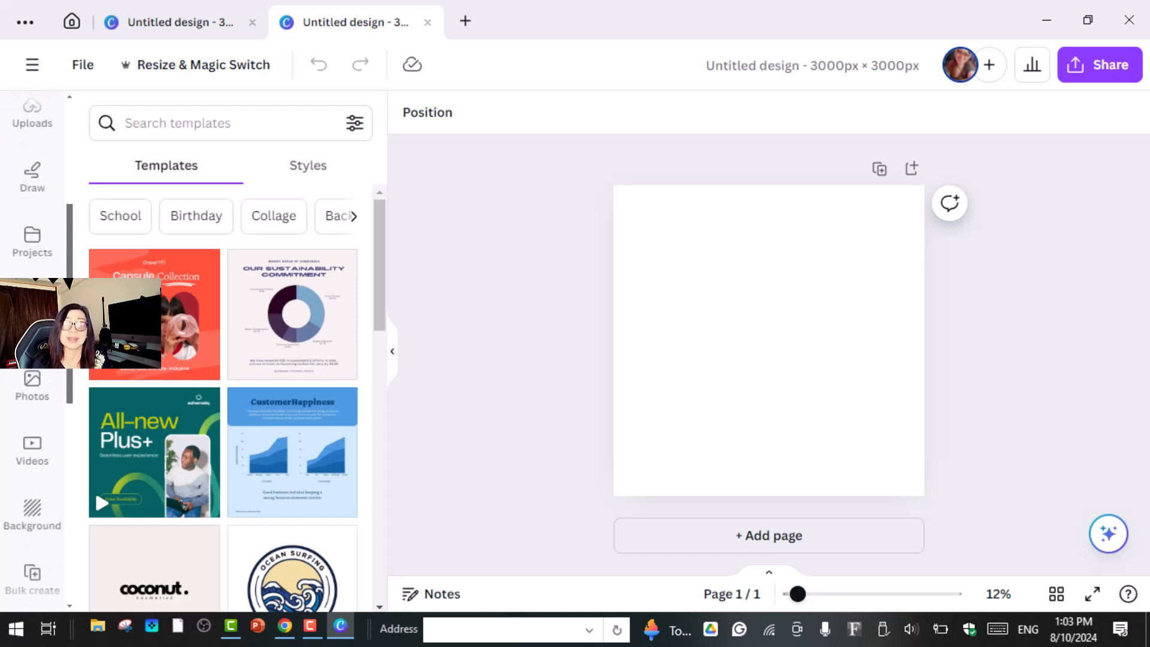
scroll(32, 479, down, 8)
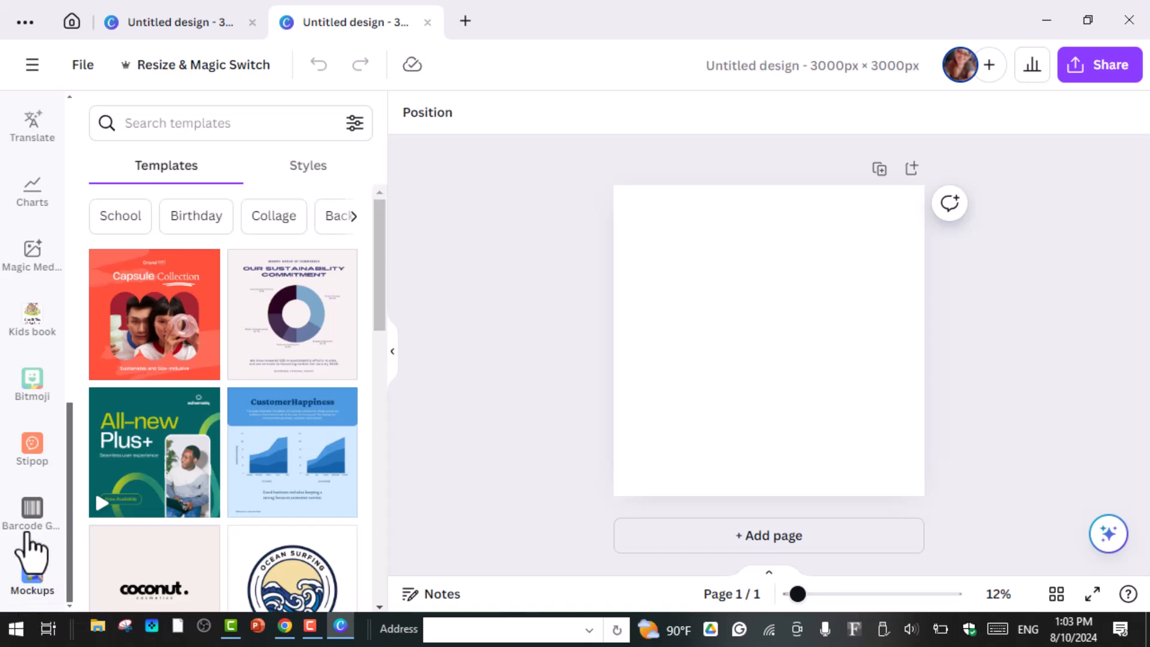
scroll(46, 497, up, 3)
scroll(51, 398, up, 1)
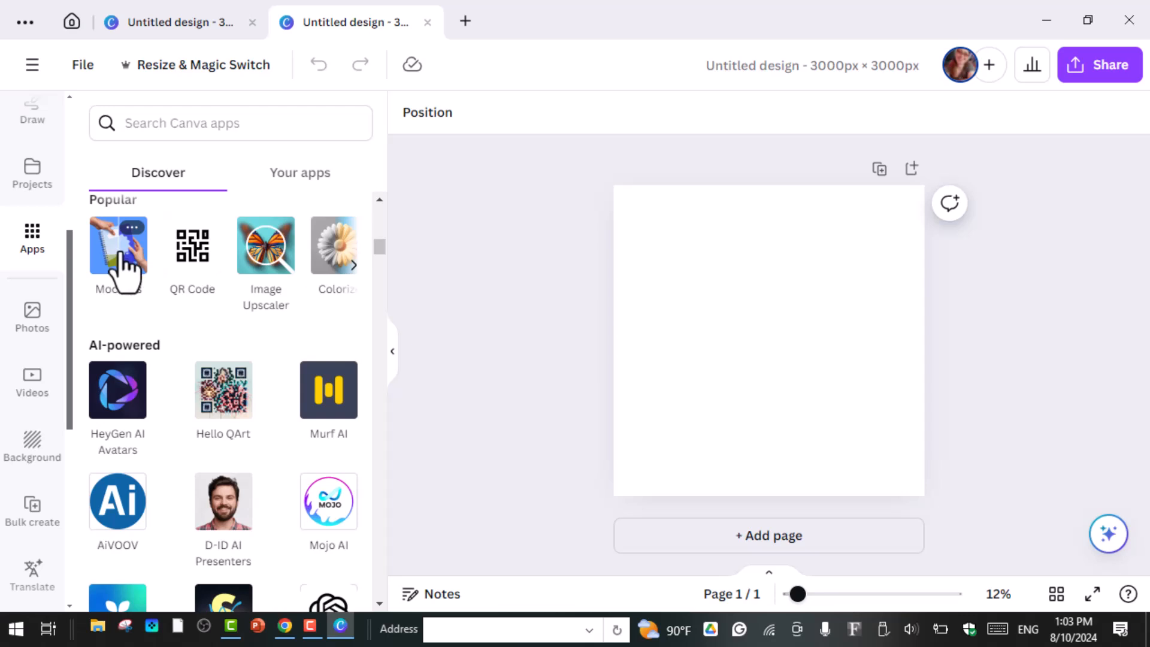
click(122, 259)
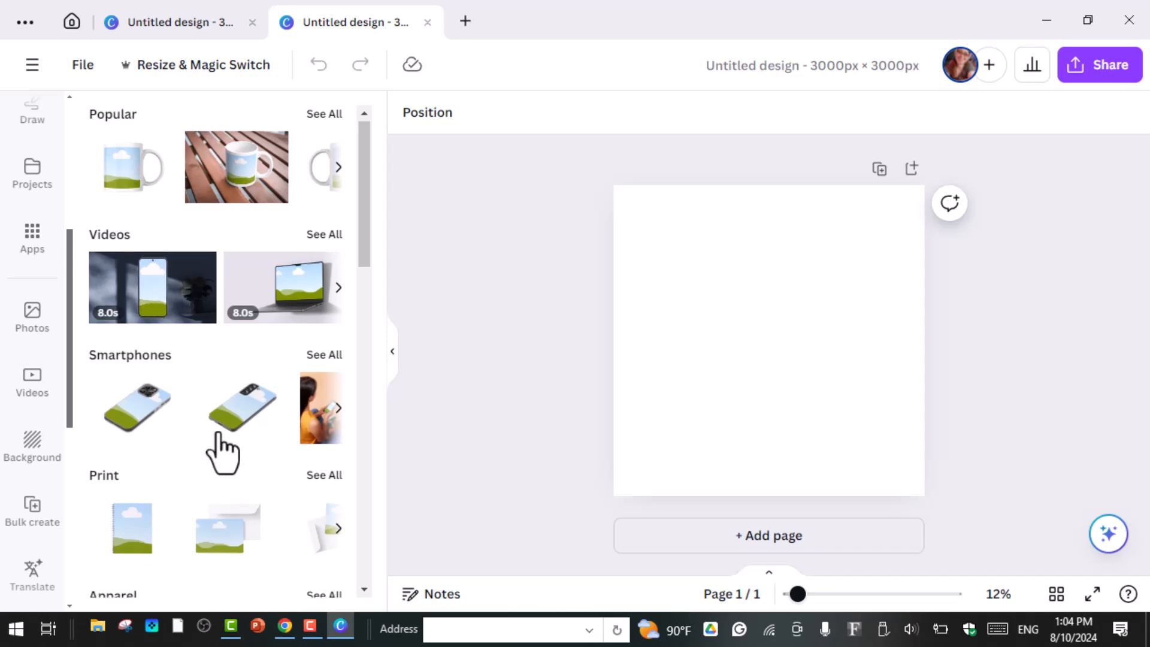
Browse the mockup categories and add the plain white mug from the Popular group to the page.
scroll(223, 454, down, 2)
scroll(174, 444, down, 4)
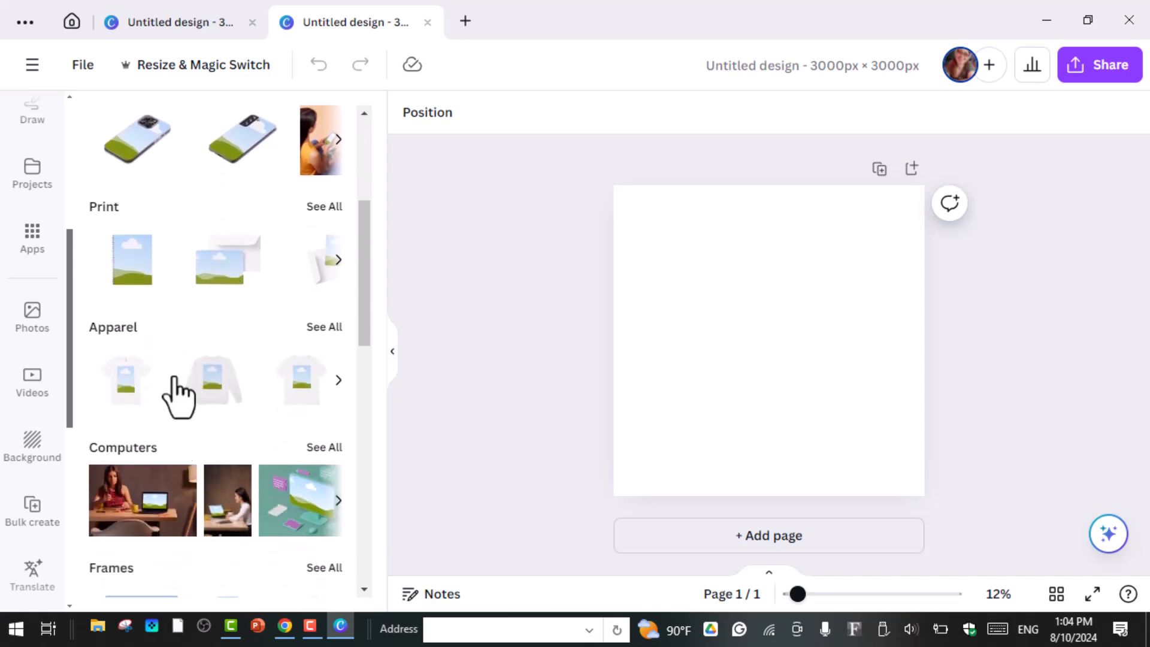
scroll(228, 443, down, 6)
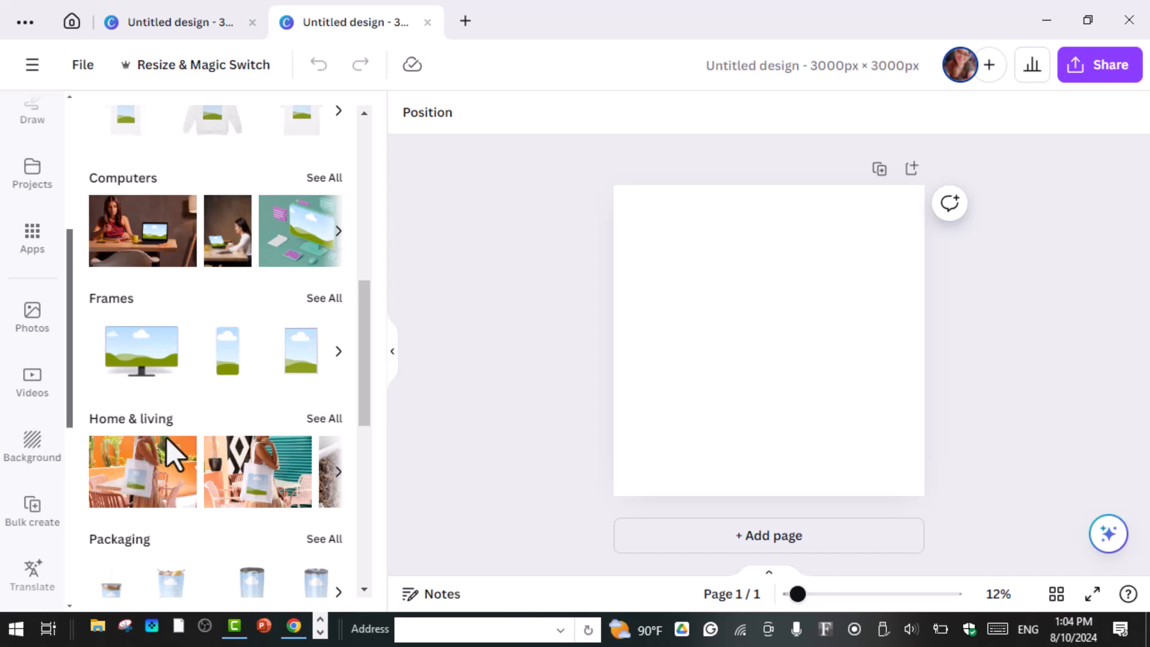
scroll(170, 455, up, 12)
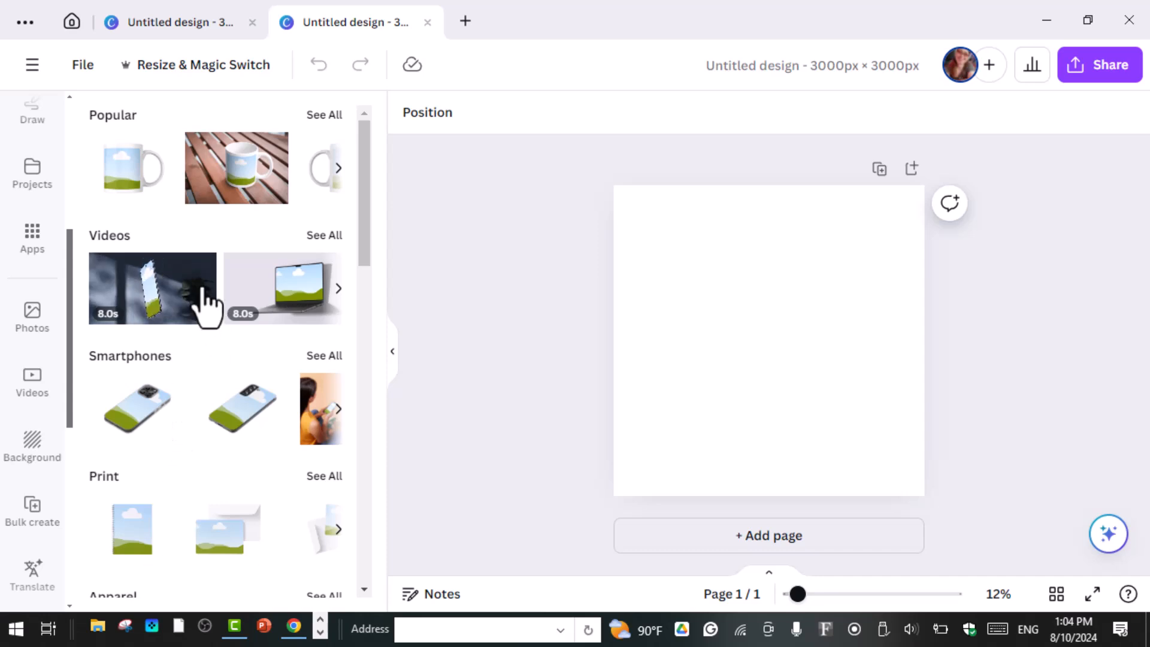
click(128, 182)
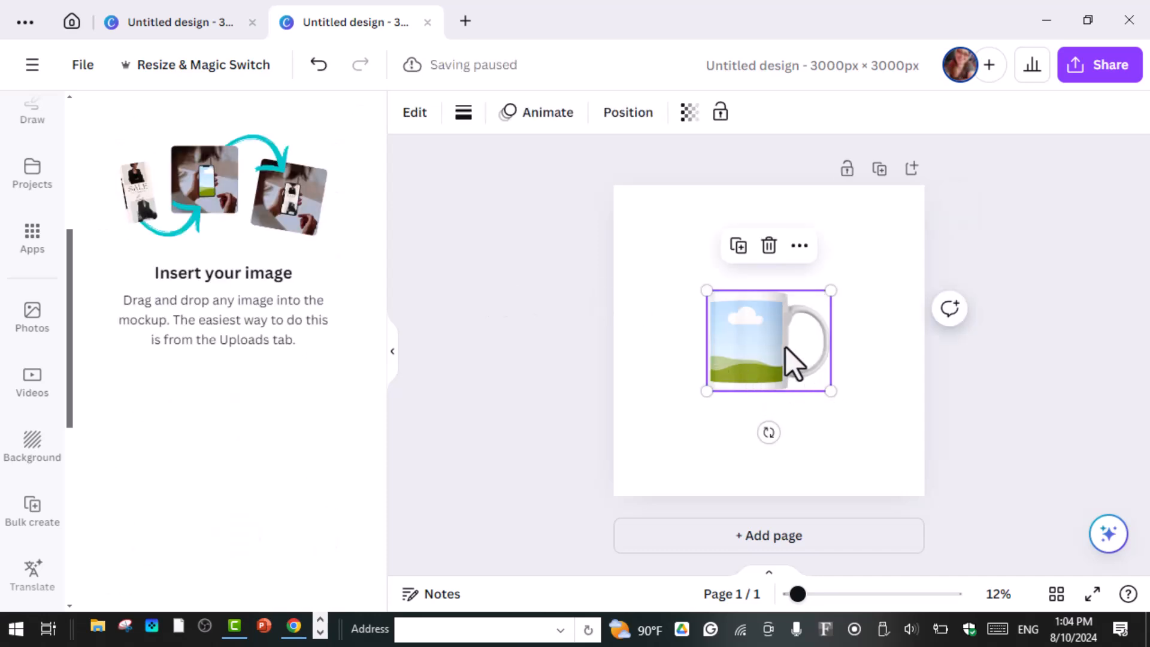
Enlarge the mug mockup to span most of the page width and center it on the page.
drag(706, 290, 666, 258)
drag(838, 393, 897, 489)
drag(806, 385, 793, 362)
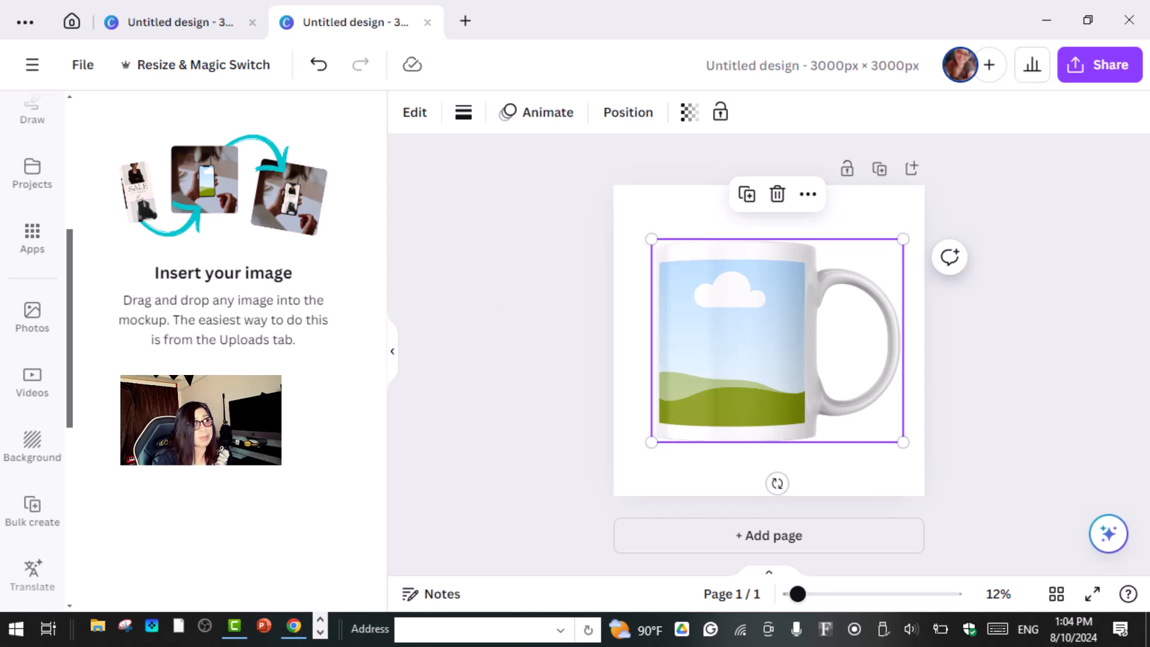
Add the grey "Mission Accomplished" quote image from the uploads and fit it into the mug's image area.
scroll(31, 180, up, 3)
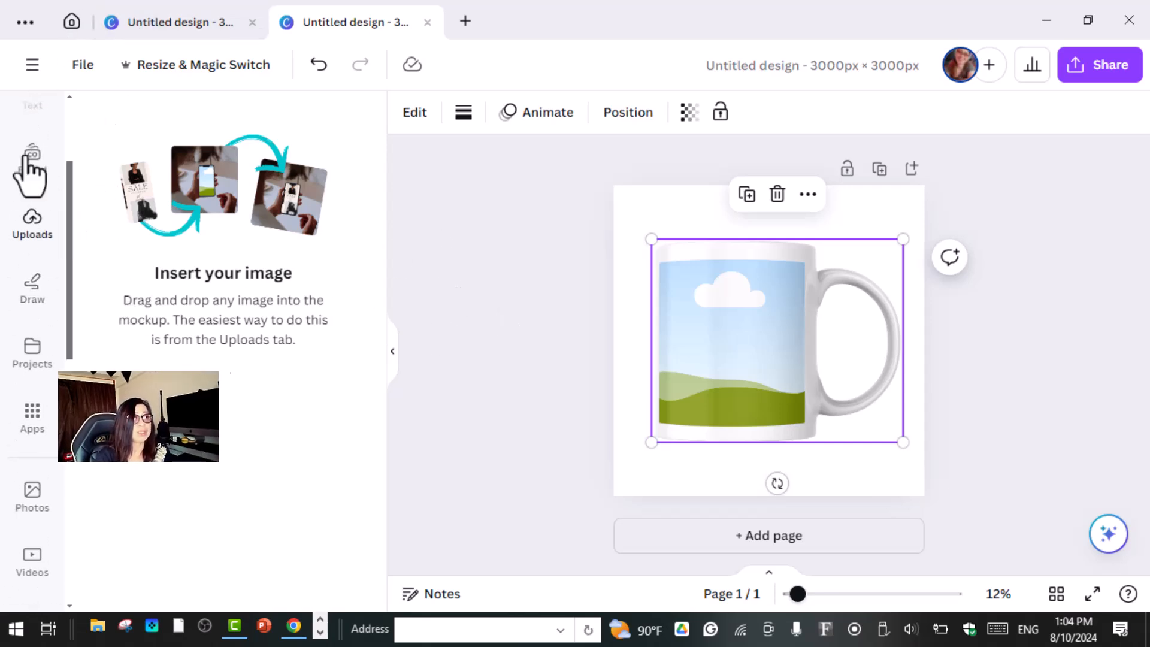
click(13, 224)
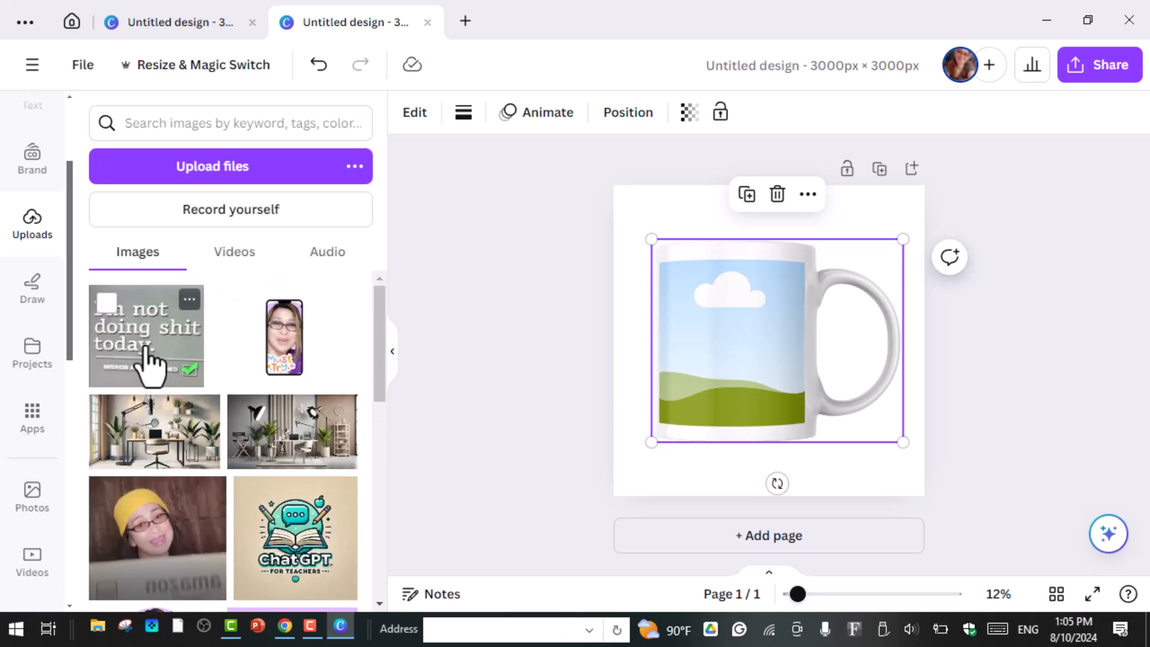
click(150, 365)
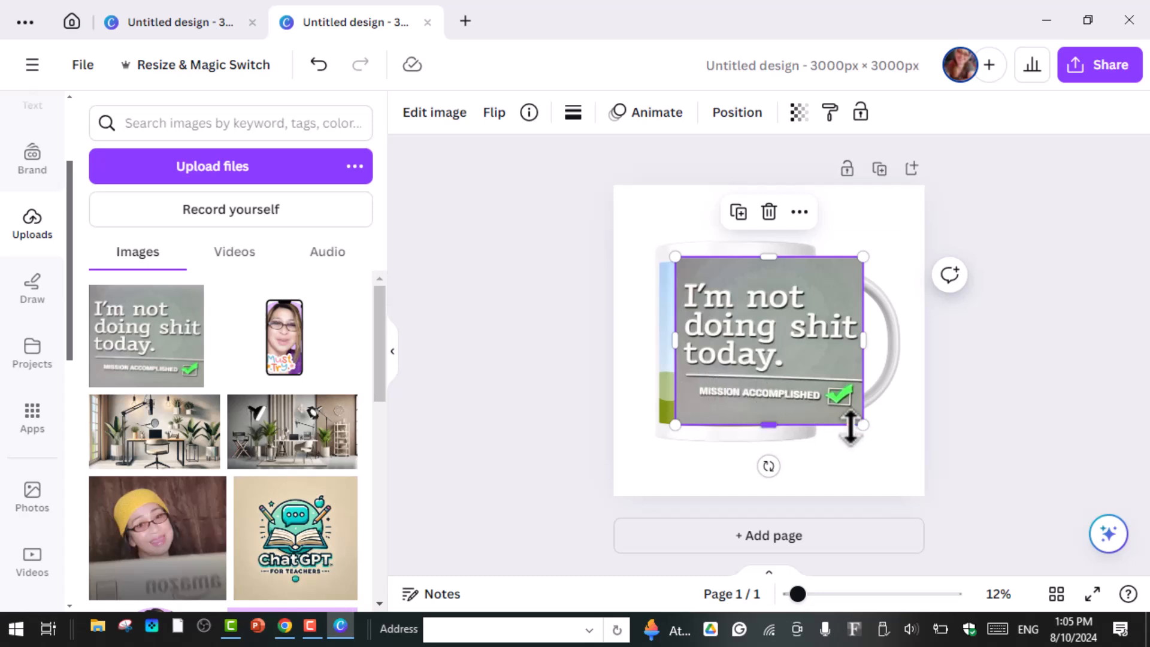
drag(857, 425, 815, 382)
mouse_move(759, 346)
mouse_down()
mouse_move(747, 331)
mouse_move(740, 338)
mouse_up()
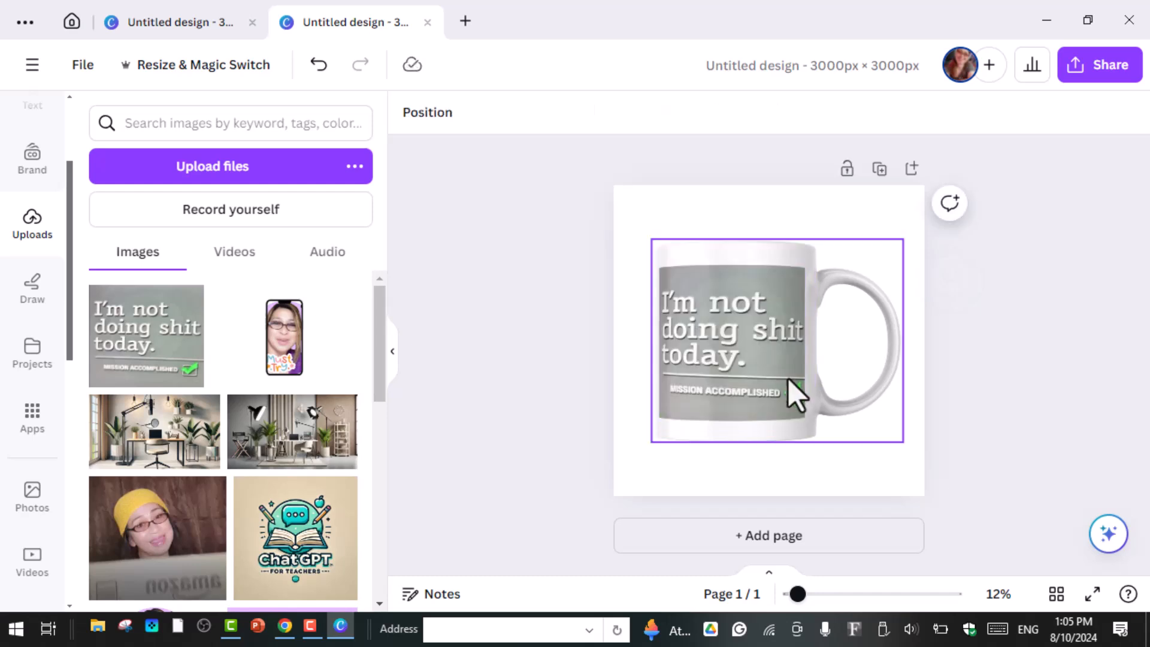
click(739, 376)
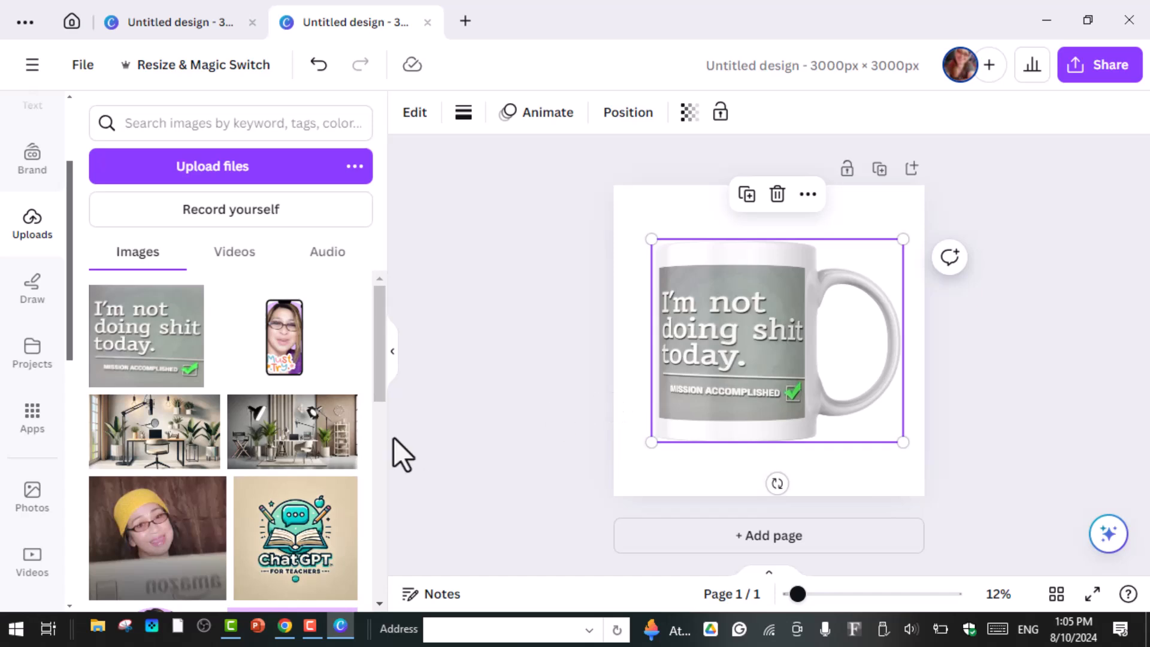
Try the round "Must Try" portrait from the uploads on the mug in place of the quote image, and undo it.
click(318, 65)
scroll(321, 353, down, 5)
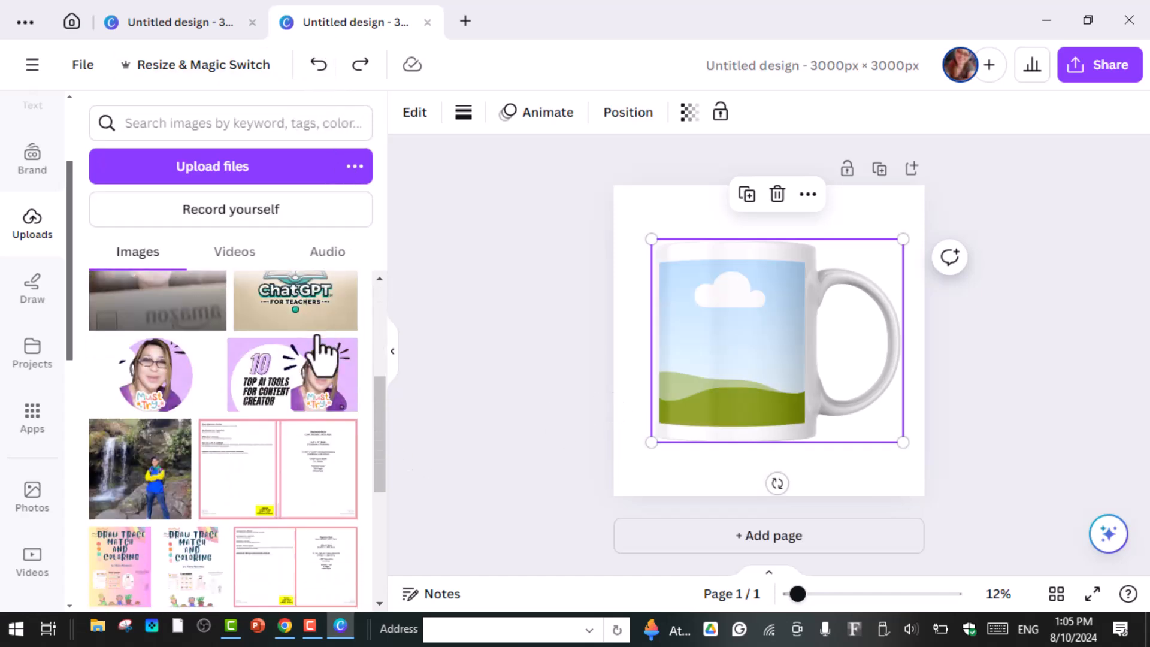
click(169, 400)
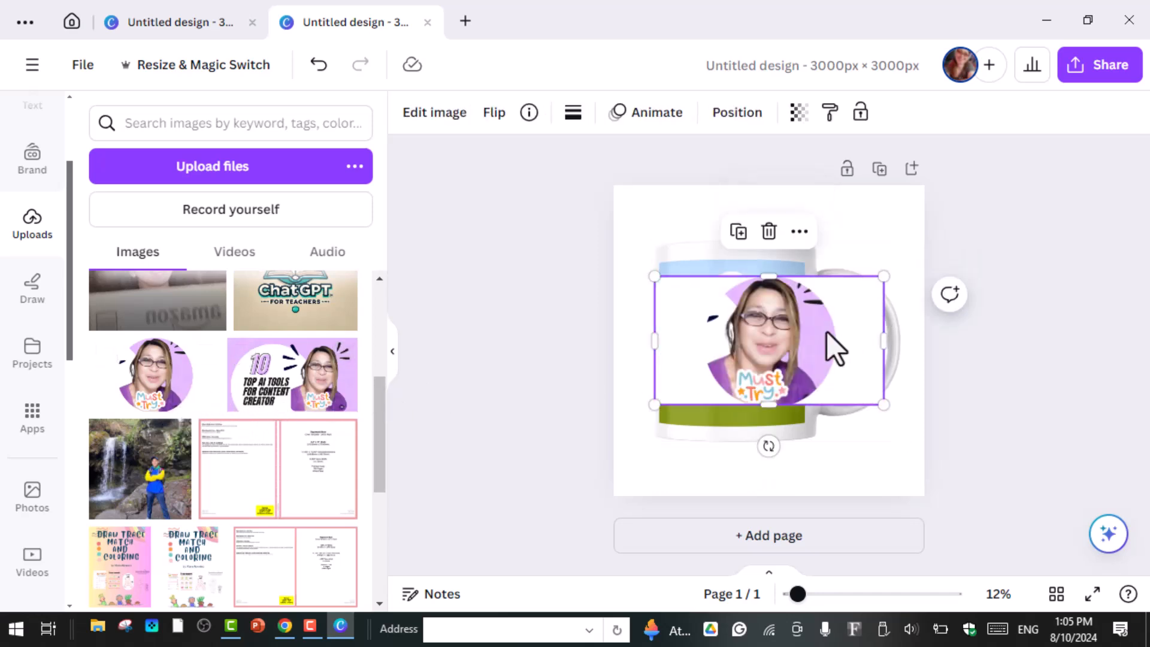
drag(814, 340, 778, 341)
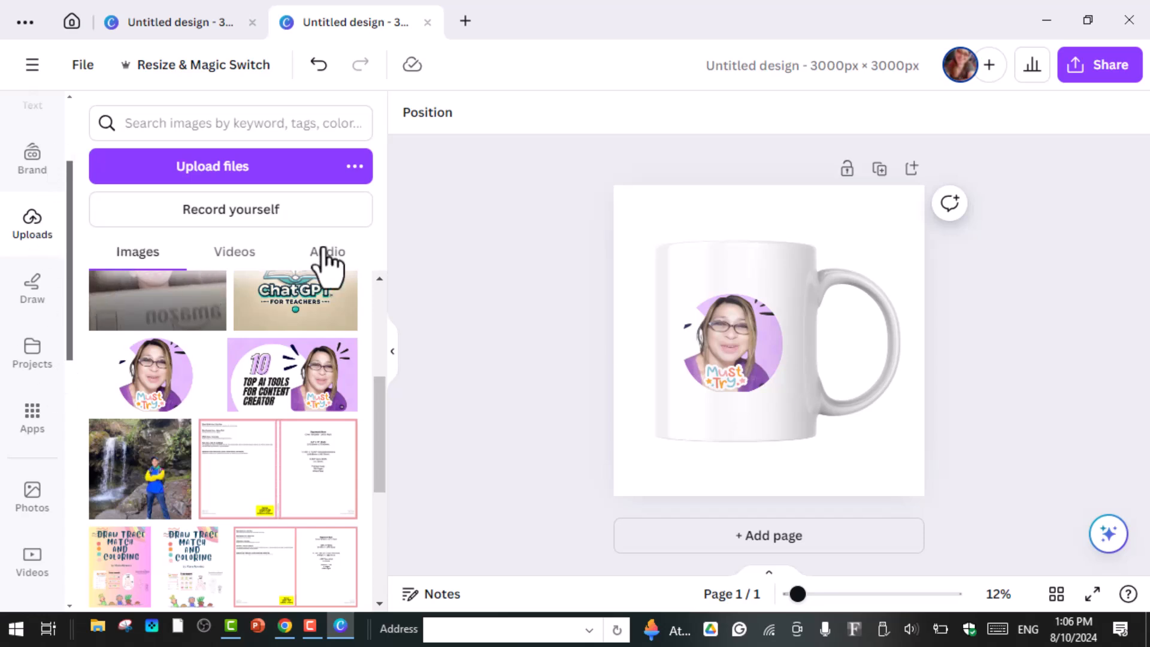
click(314, 77)
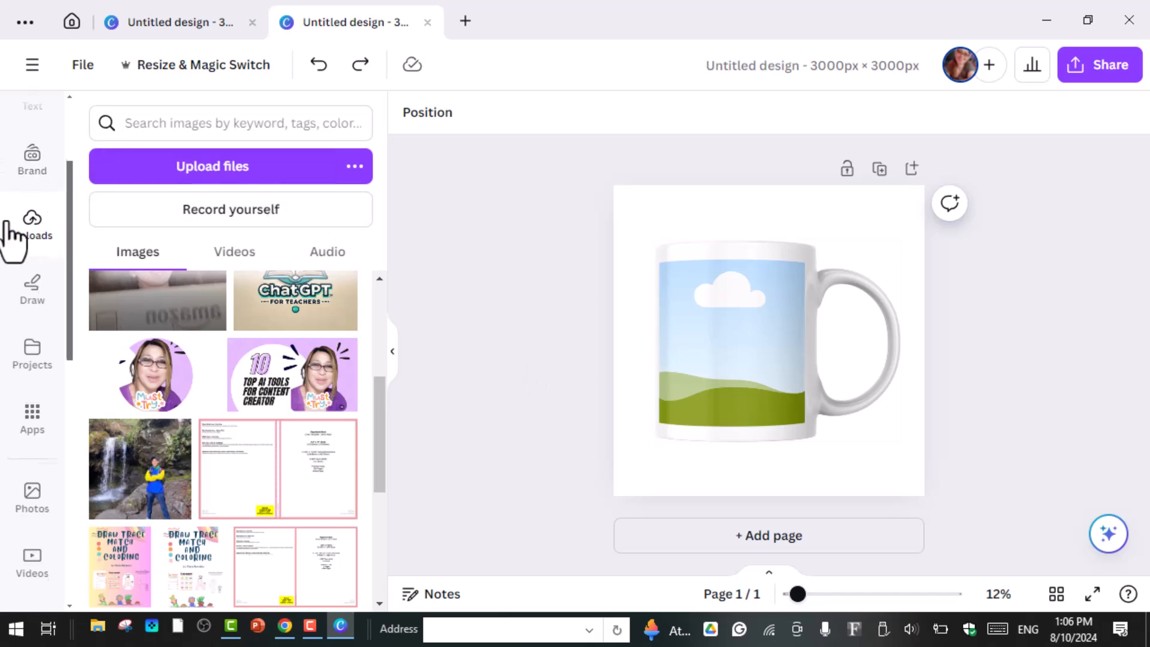
Search the elements library for "flowers" and show all graphics results.
scroll(13, 239, up, 3)
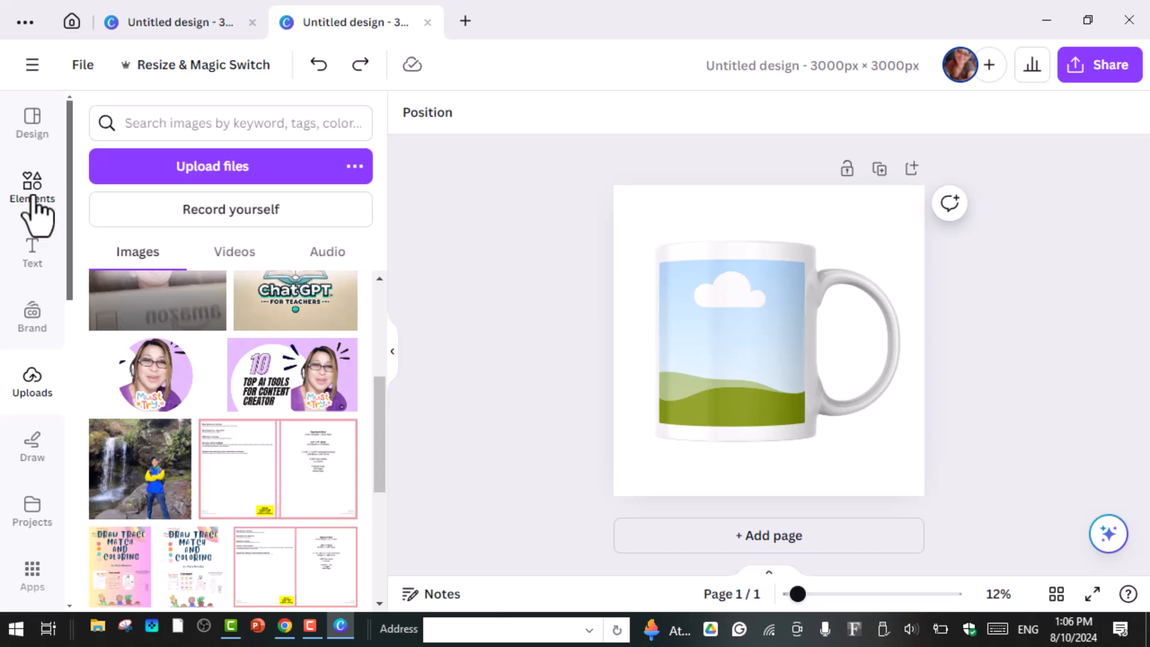
click(34, 202)
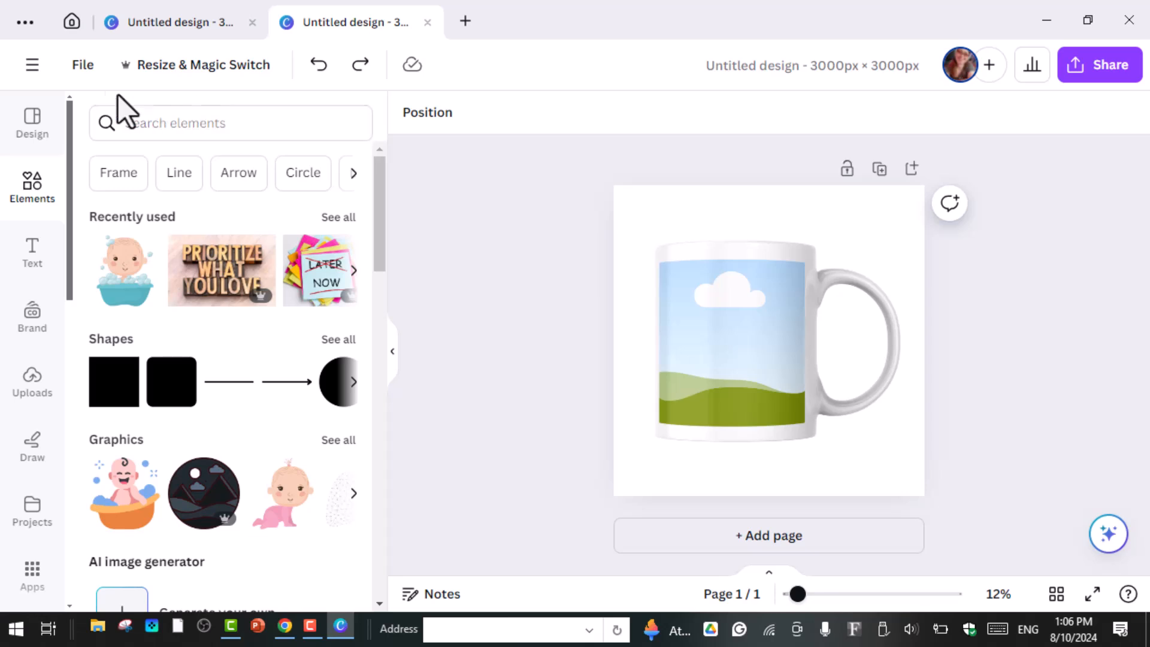
click(154, 123)
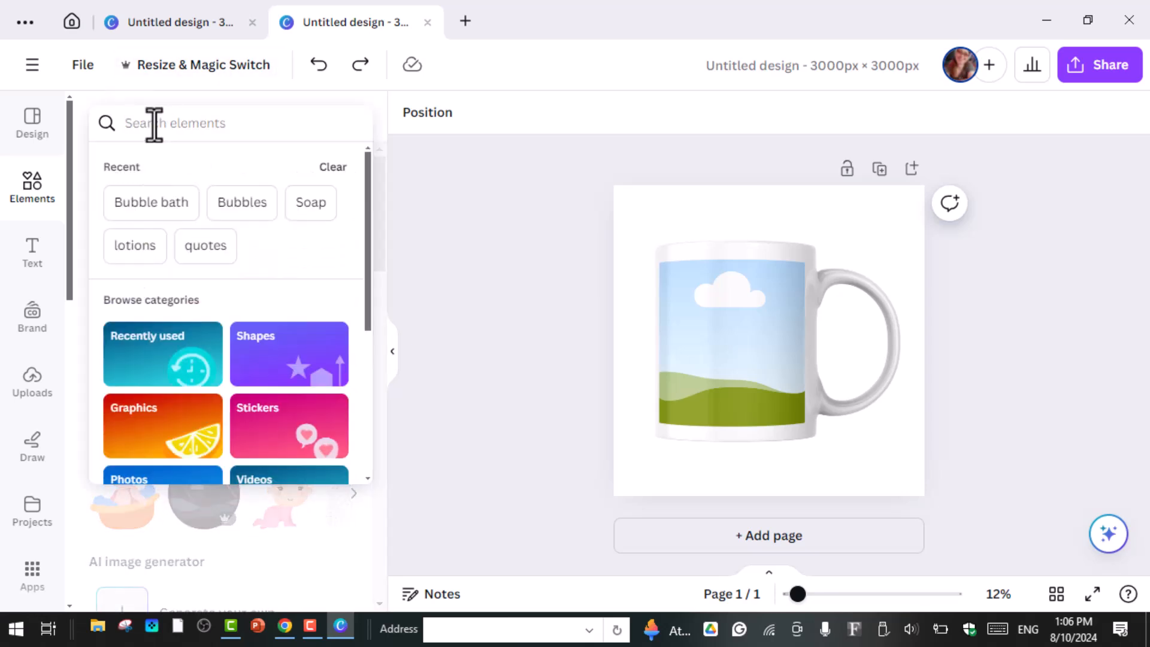
text(flowers)
key(Return)
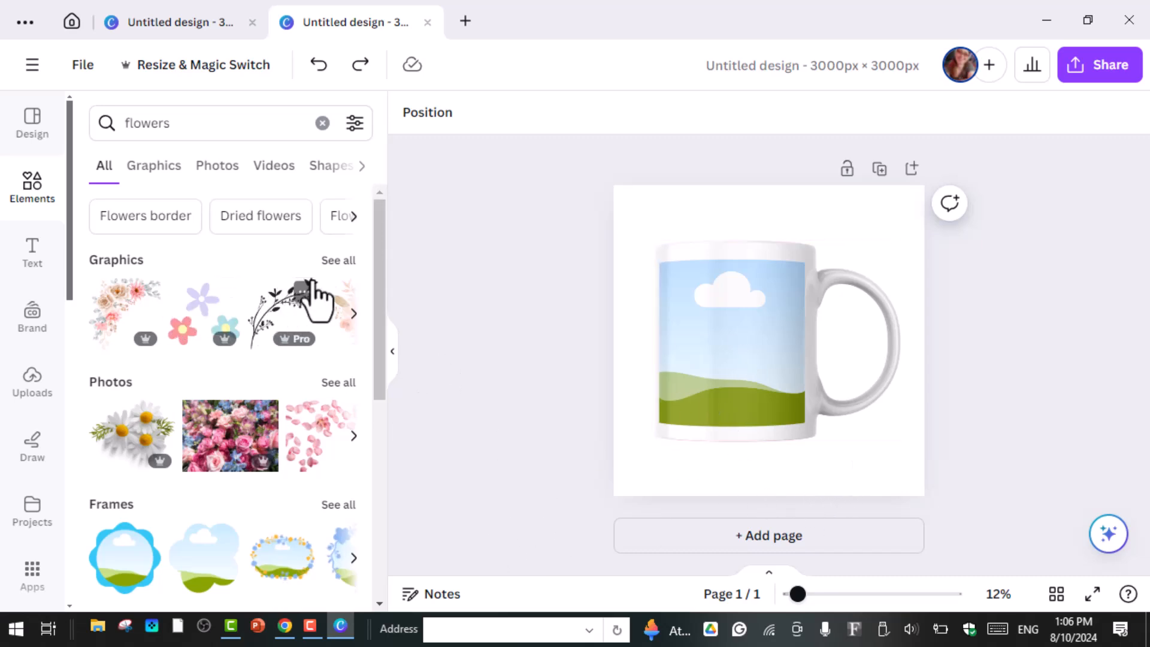
click(335, 264)
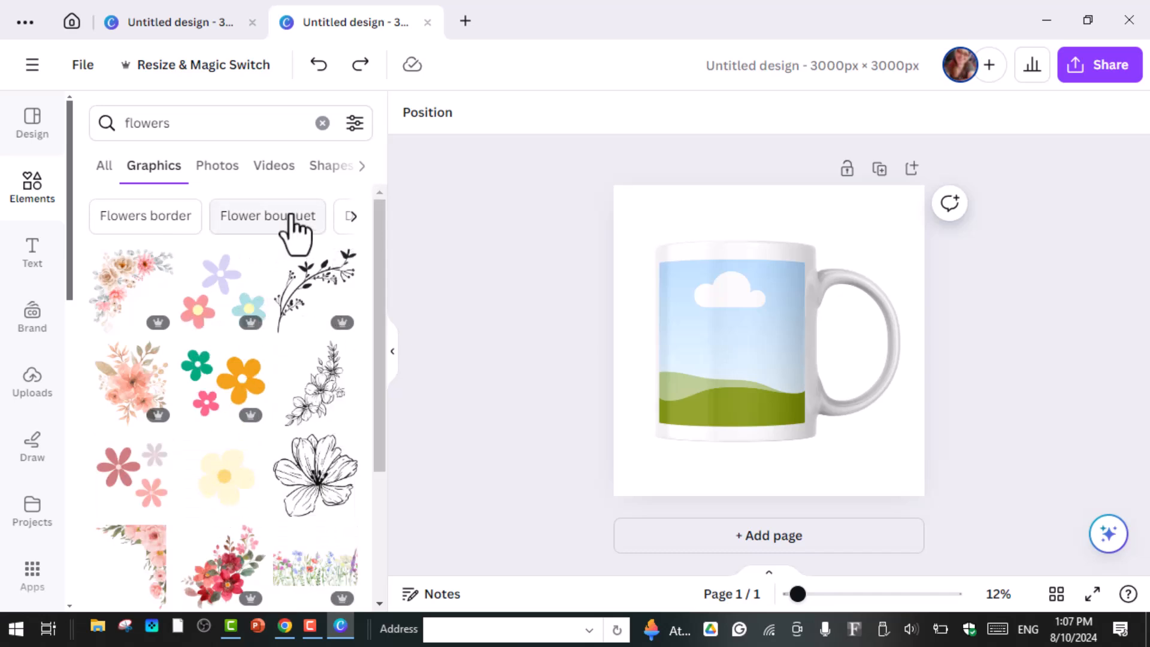
Refine the graphics search through the suggestions Flowers outline and Flowers border to Floral line.
click(352, 217)
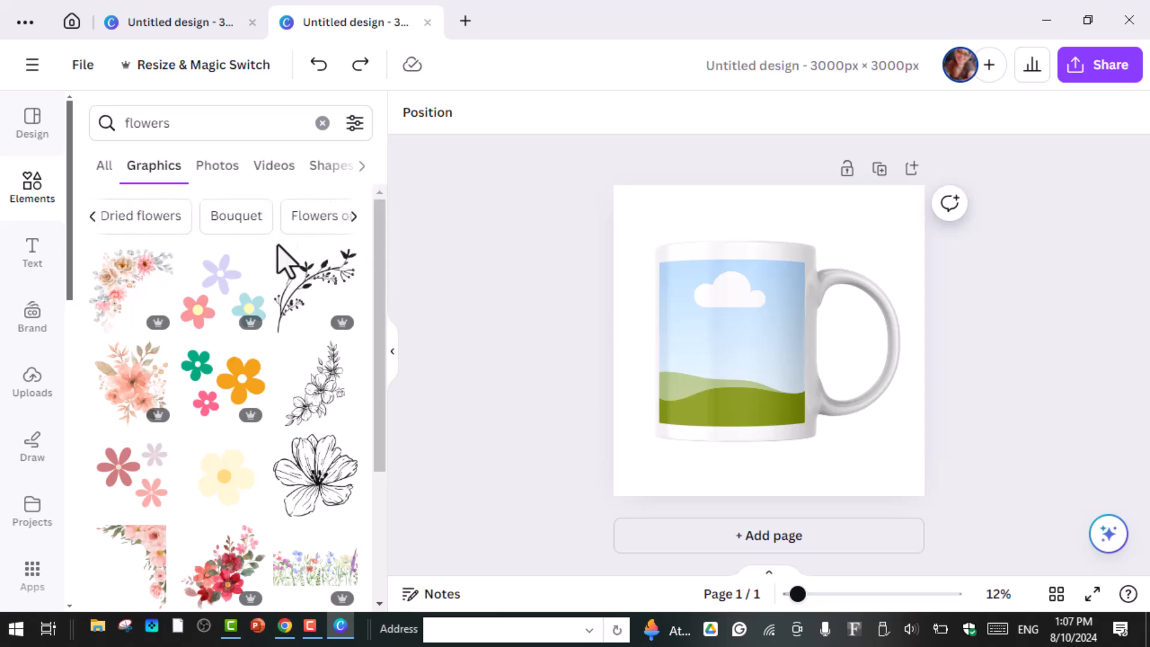
click(305, 220)
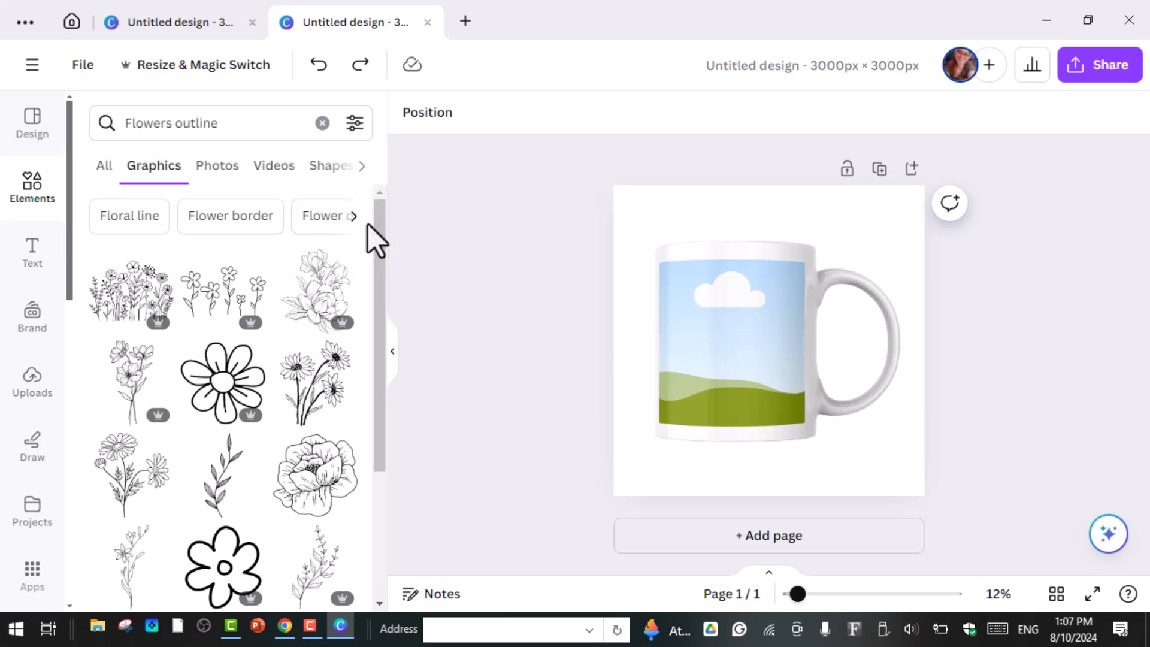
click(352, 217)
click(279, 222)
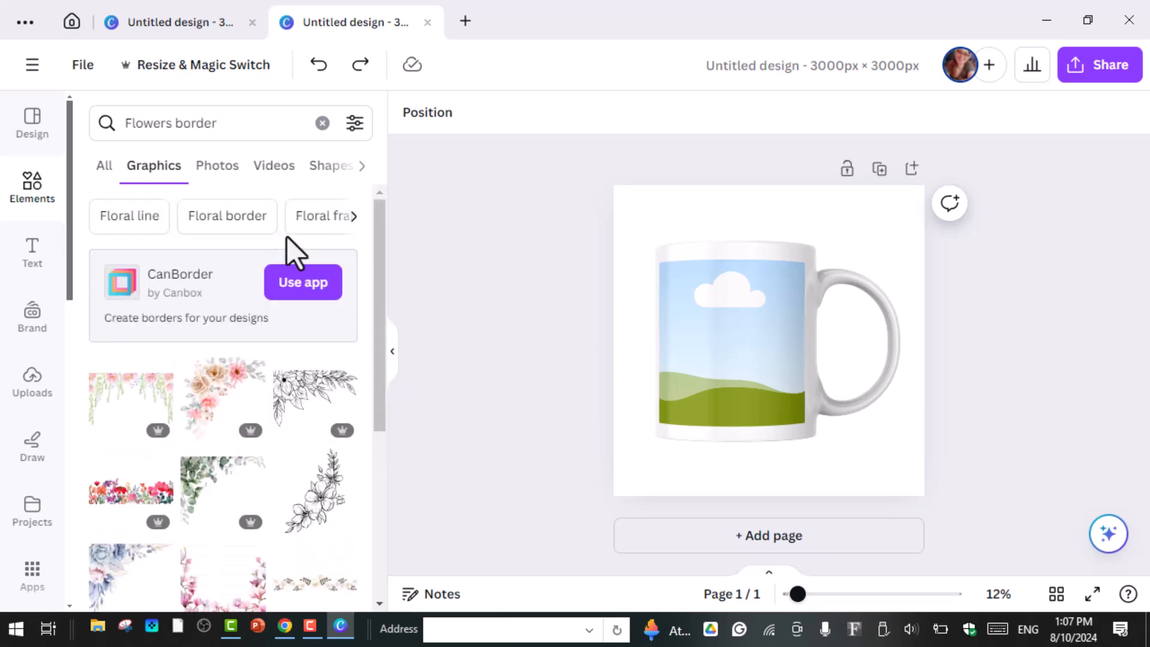
click(132, 225)
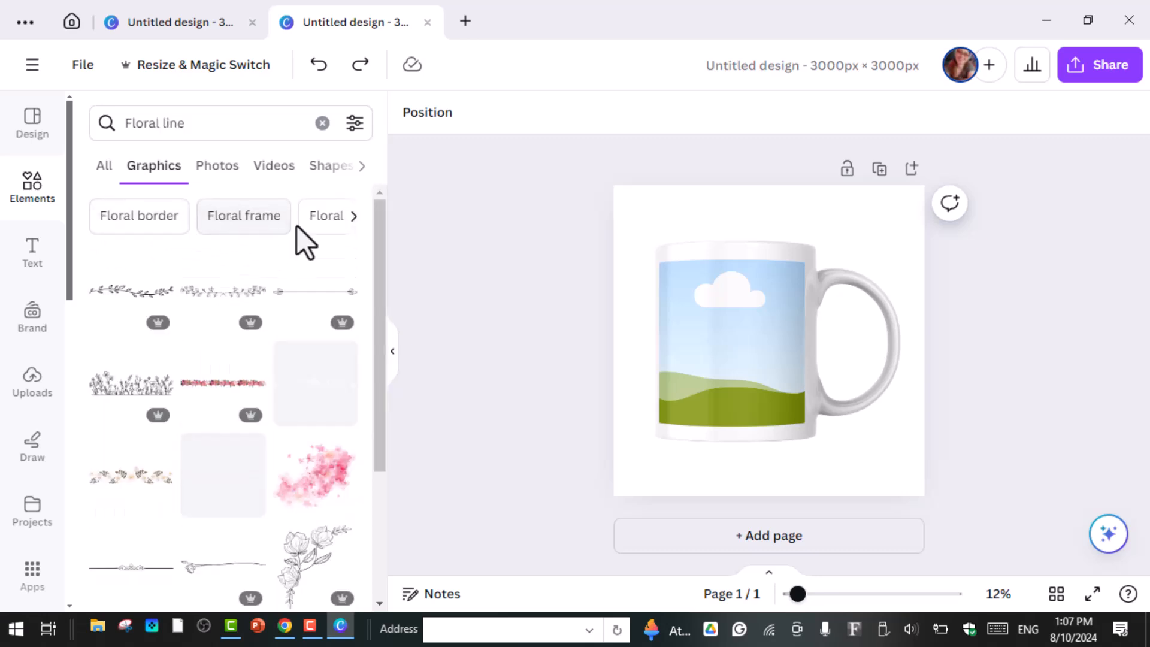
Add the pink and orange watercolor flower bouquet from the Floral line photos and place it into the mug's image area.
click(218, 171)
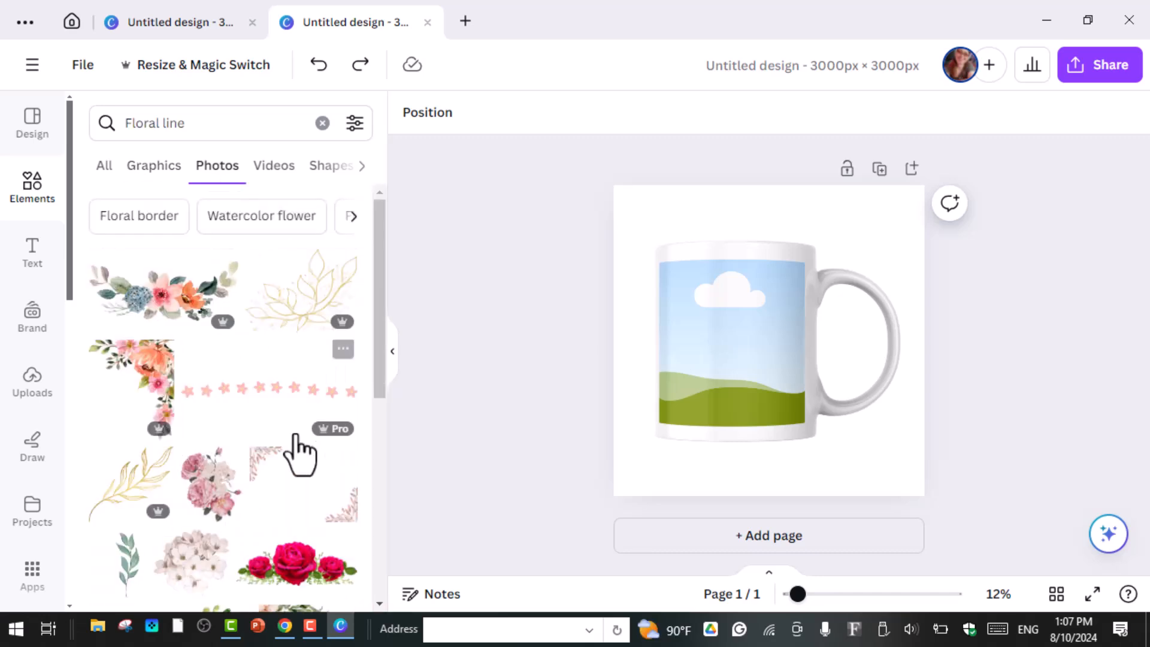
scroll(293, 443, down, 3)
scroll(292, 440, down, 1)
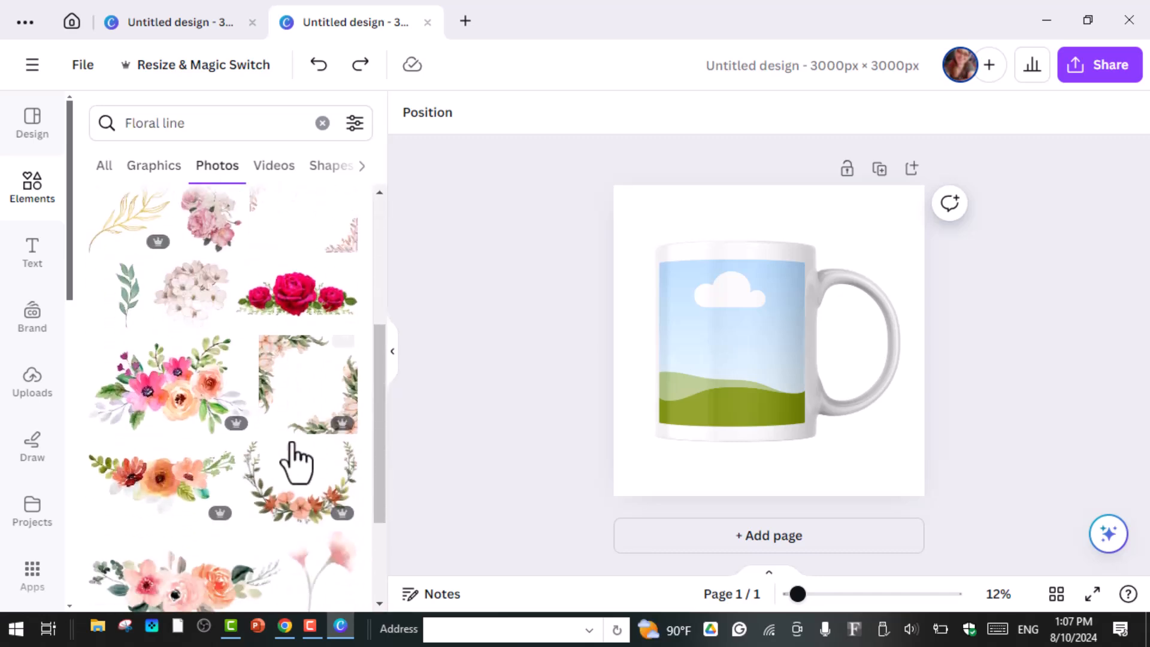
click(179, 413)
drag(781, 365, 759, 374)
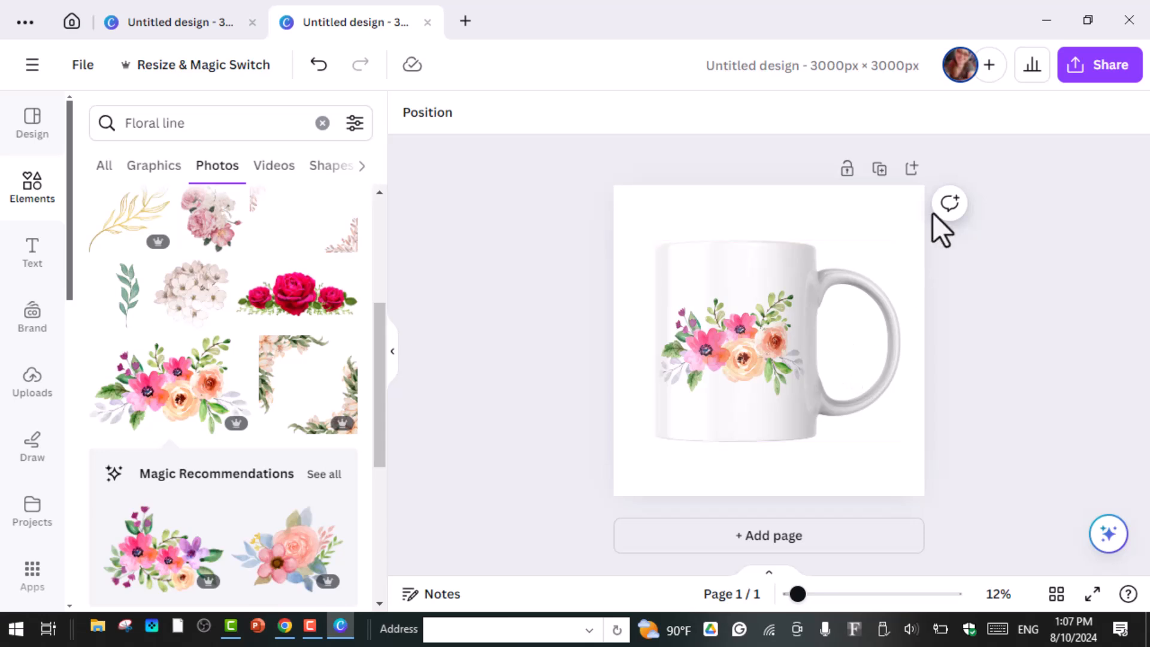
Open the Print with Canva options for the mug design.
click(1105, 71)
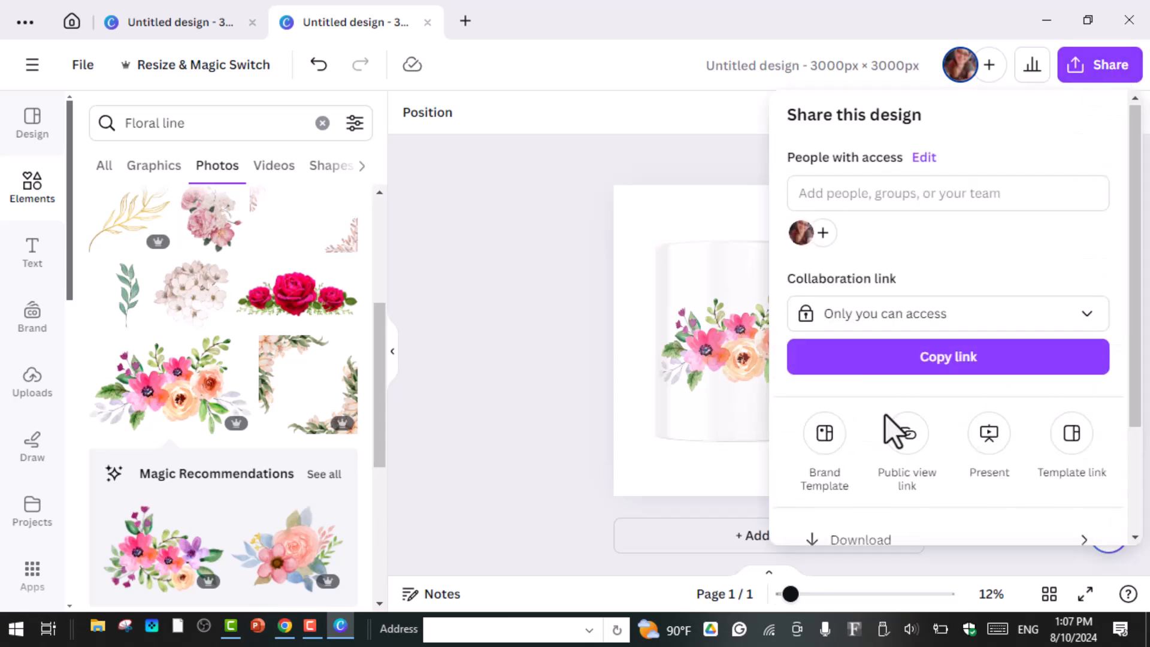
scroll(898, 437, down, 3)
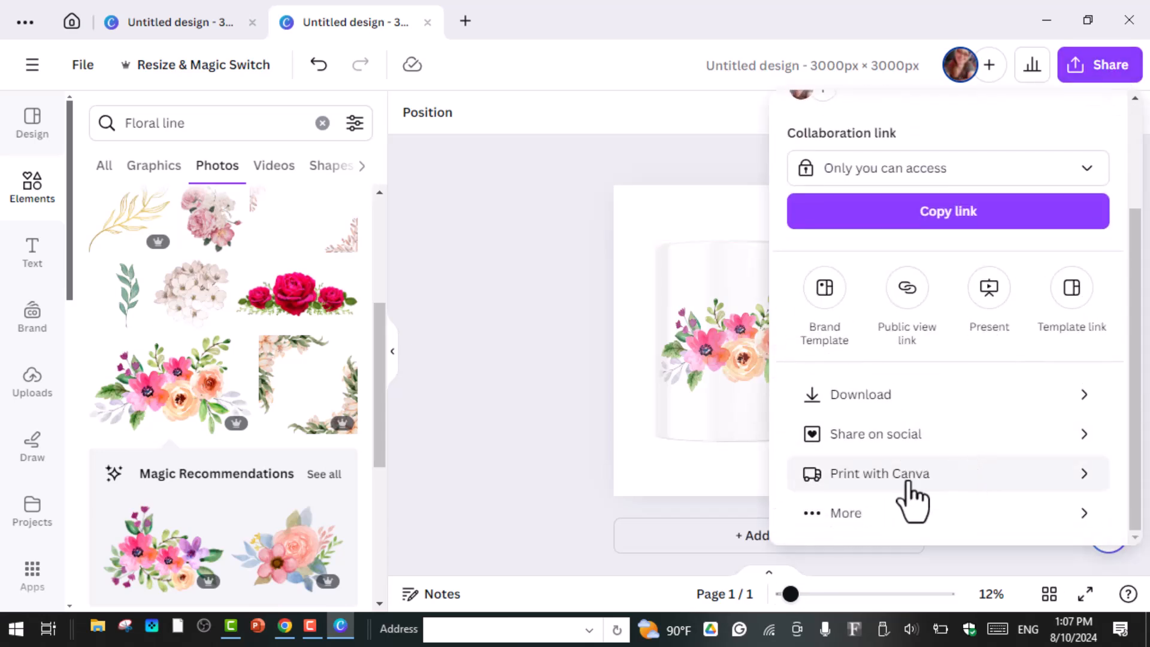
click(907, 484)
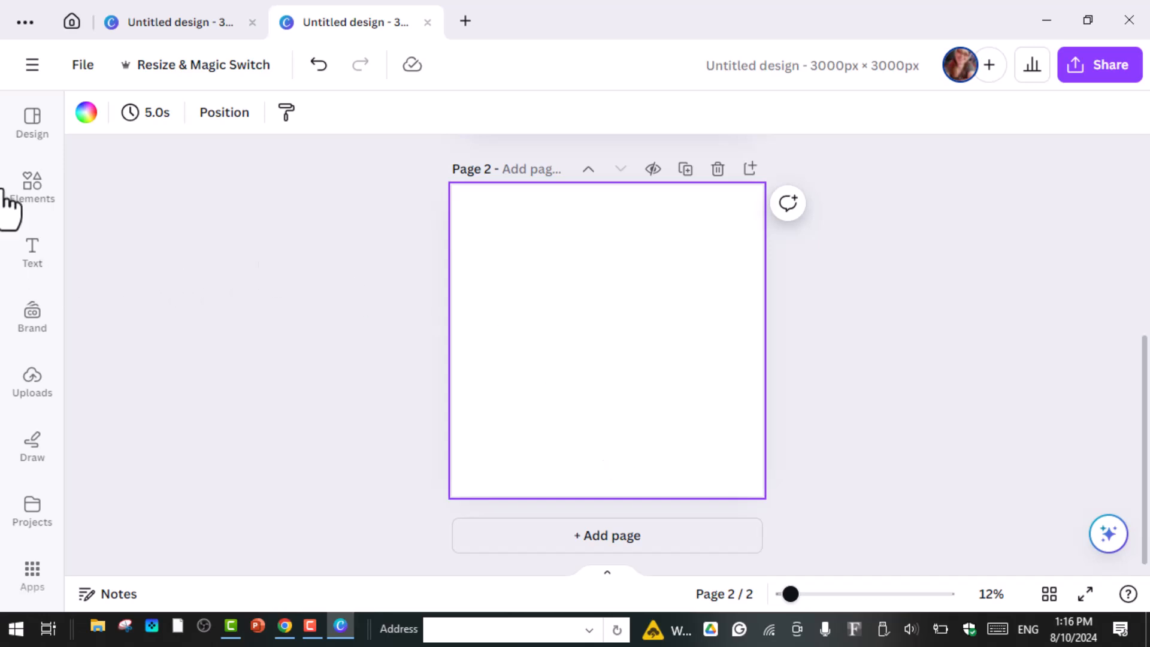
Open the Mockups app and browse its mockup categories for the empty second page.
scroll(36, 368, down, 5)
click(32, 593)
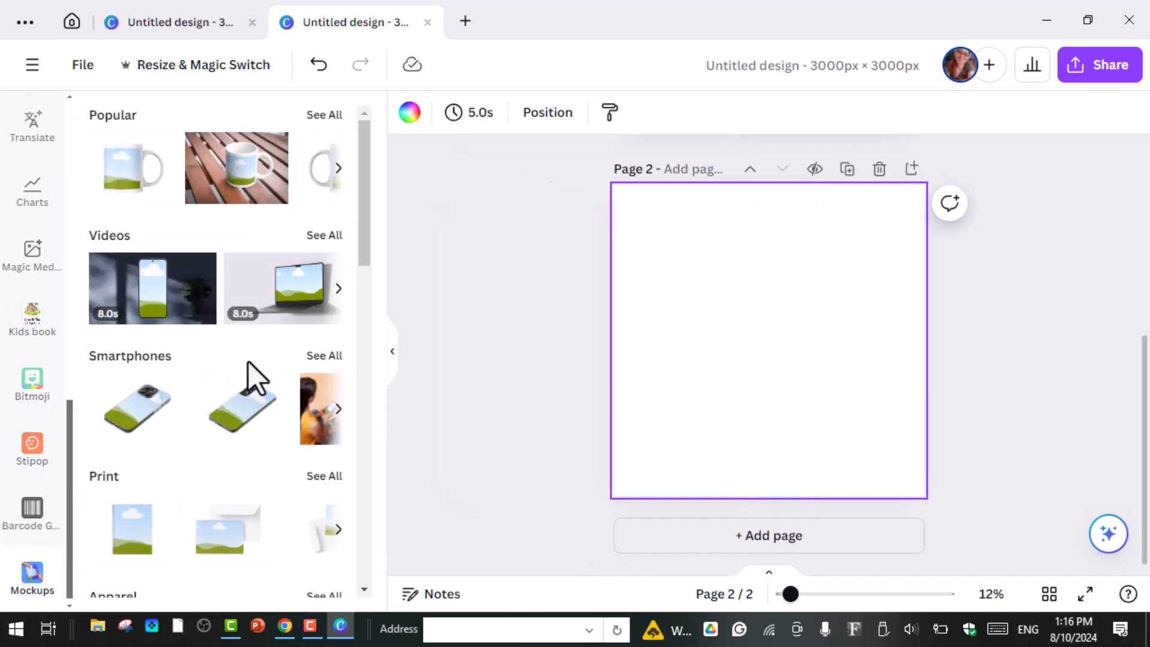
scroll(248, 361, down, 4)
scroll(205, 411, up, 1)
scroll(210, 410, down, 1)
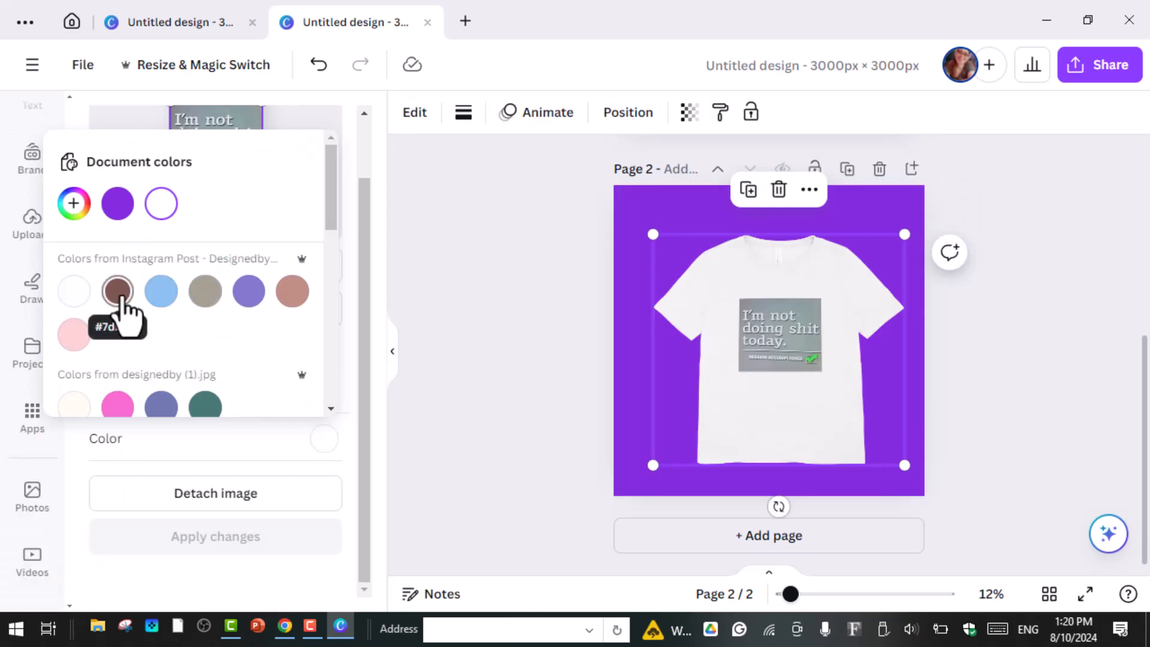
Recolor the T-shirt mockup on page 2 first black and then light blue, applying the color changes.
click(118, 291)
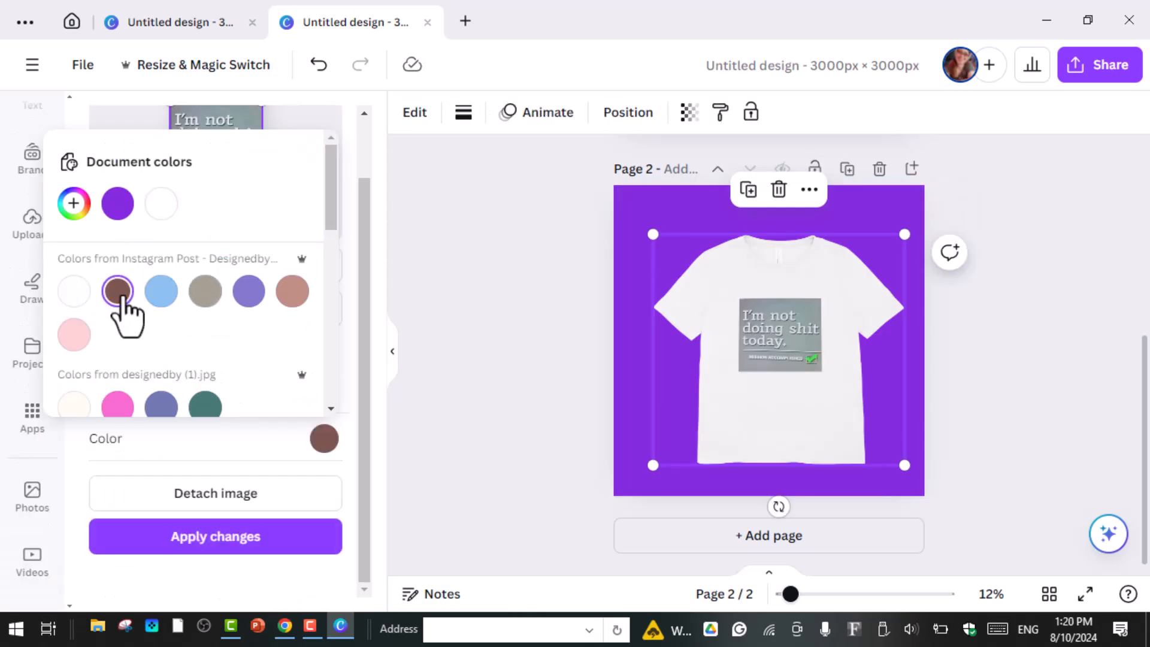
scroll(234, 311, down, 3)
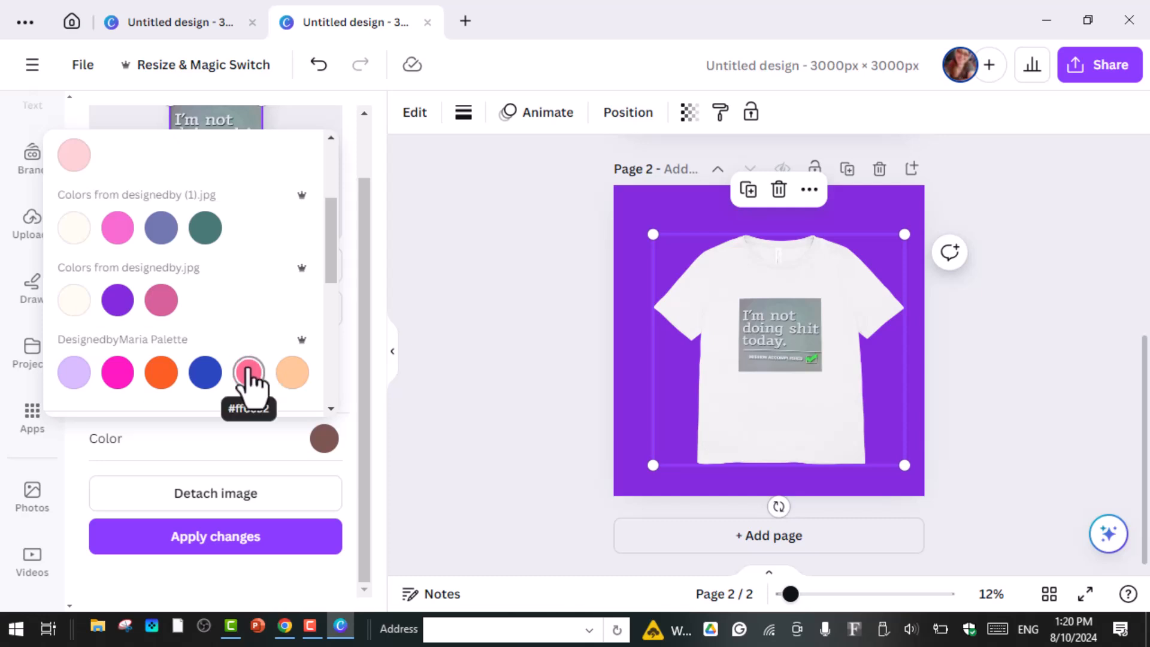
scroll(217, 332, down, 3)
click(246, 347)
click(263, 554)
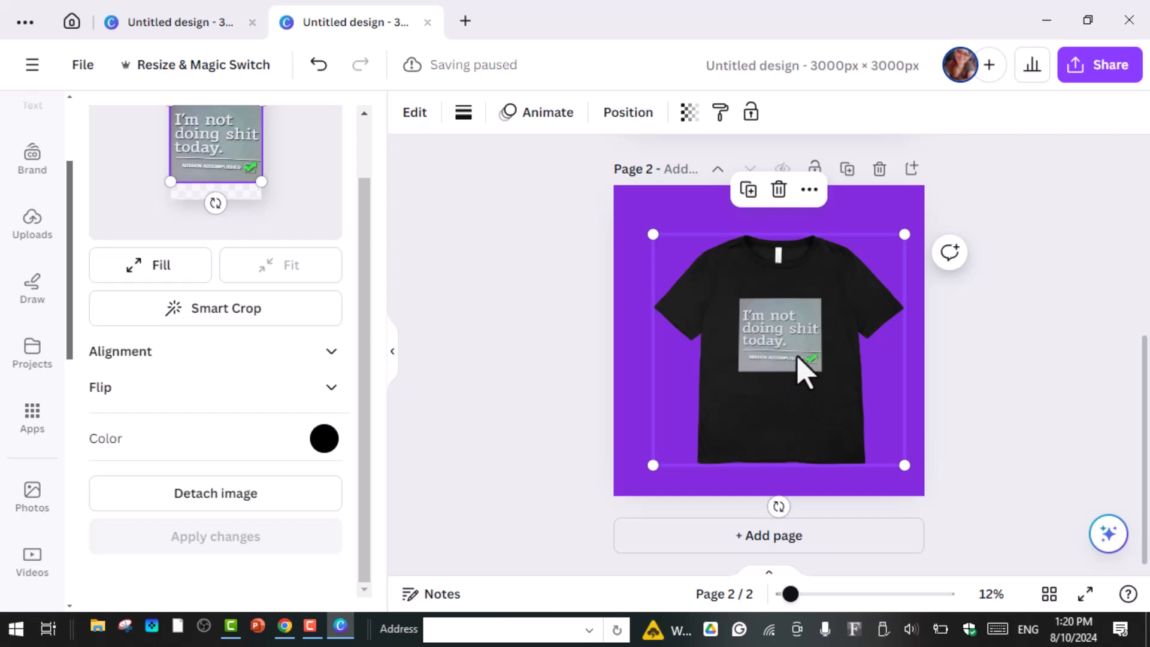
click(324, 439)
click(162, 290)
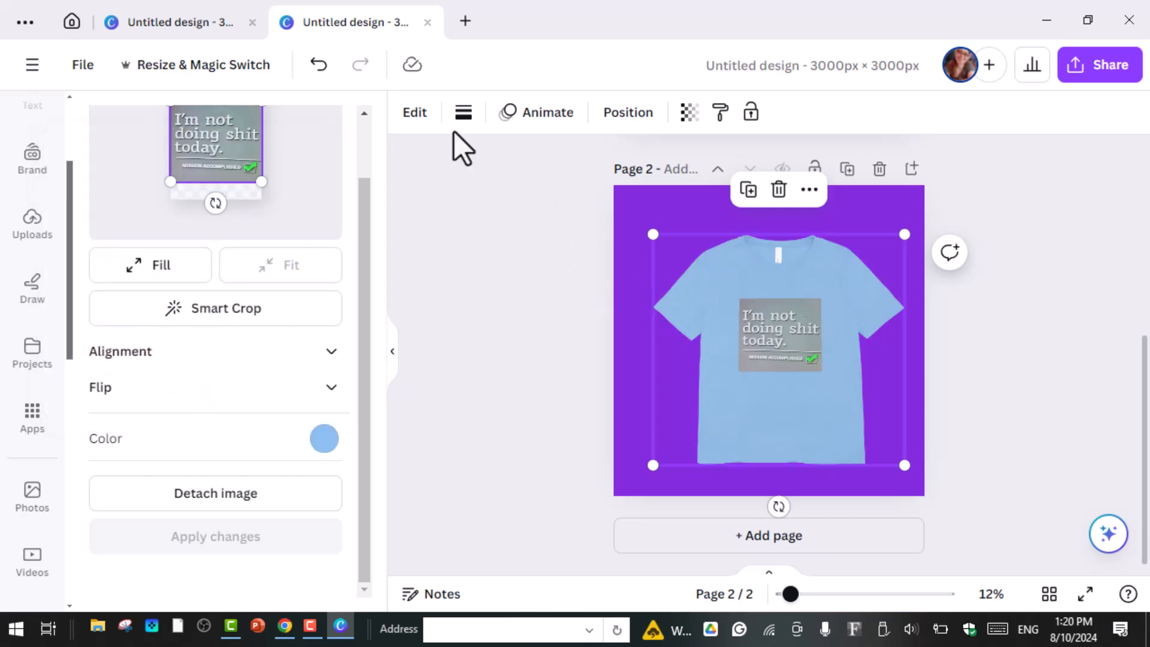
Undo the T-shirt color changes, the purple page background and the quote image placed in the mockup.
click(318, 65)
click(318, 65)
click(317, 64)
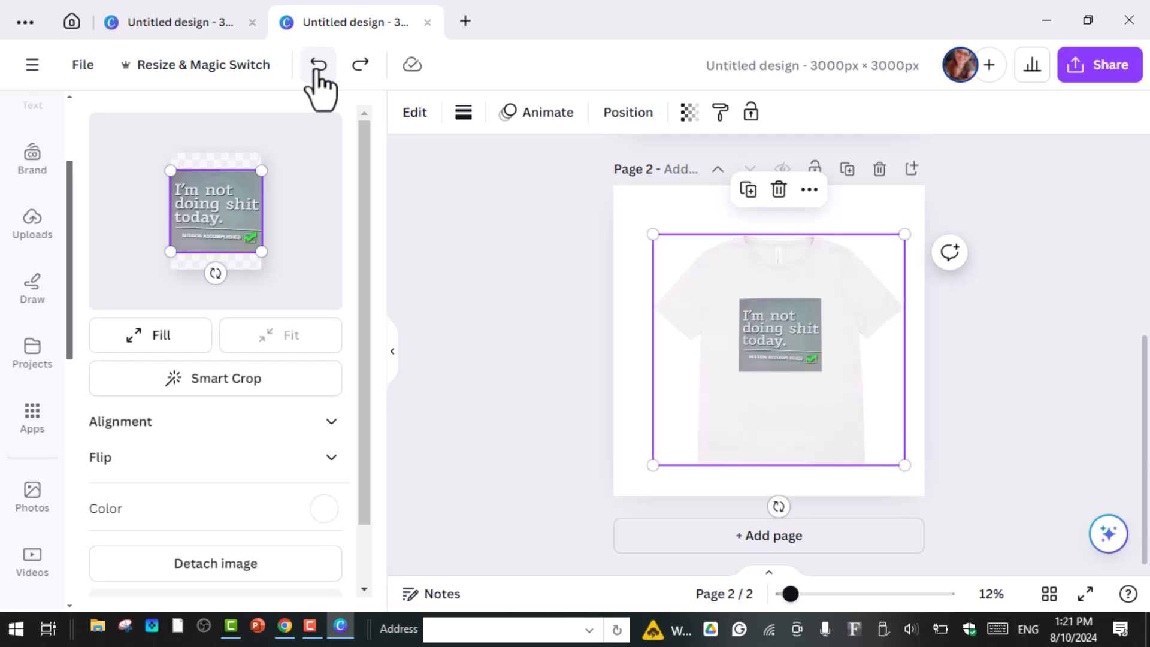
click(318, 64)
Search the elements library's photos for "quotes".
scroll(35, 281, up, 3)
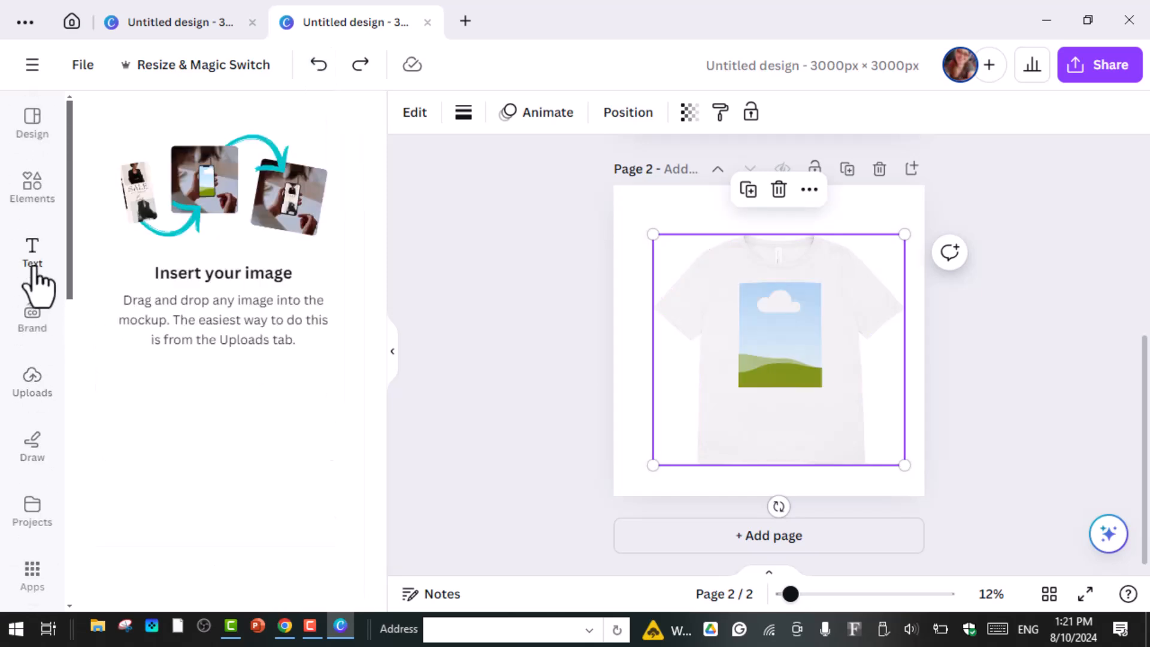
click(32, 198)
click(203, 128)
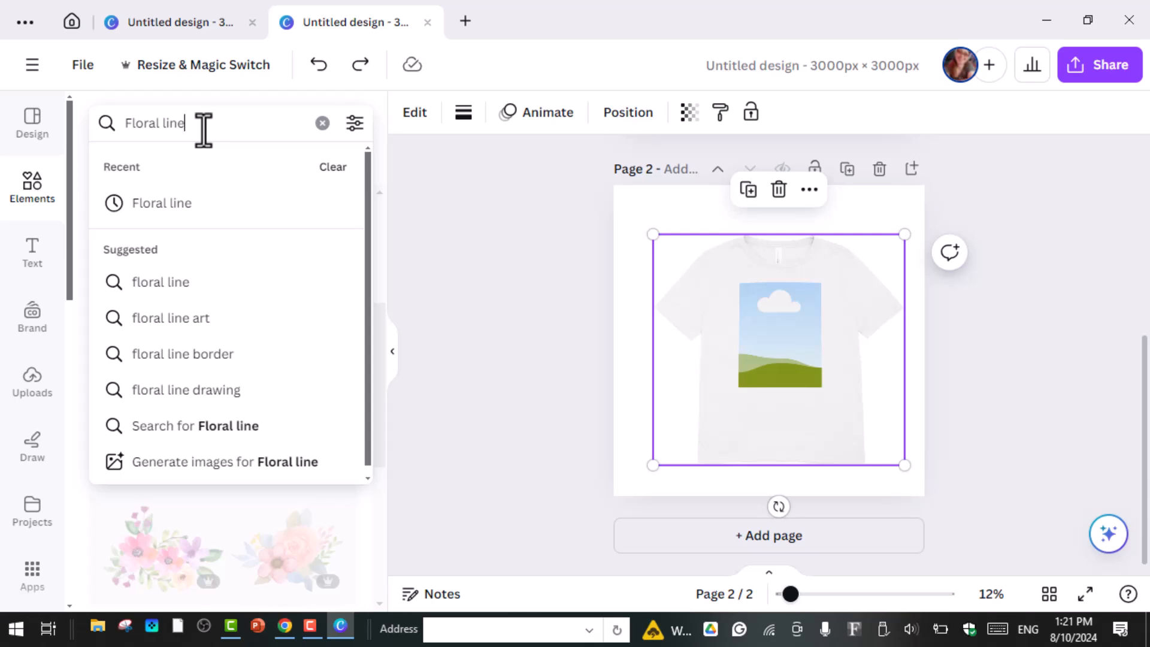
key(Return)
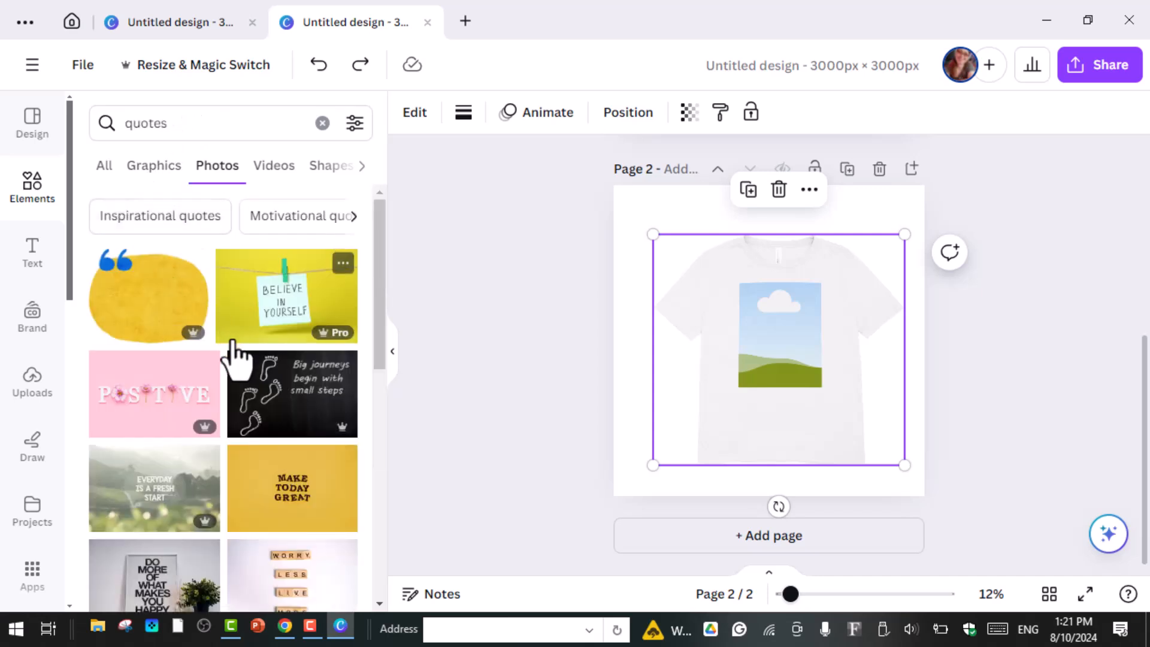
Add the black "Enjoy today" neon lettering photo to page 2 and open its image editing options.
scroll(259, 383, down, 3)
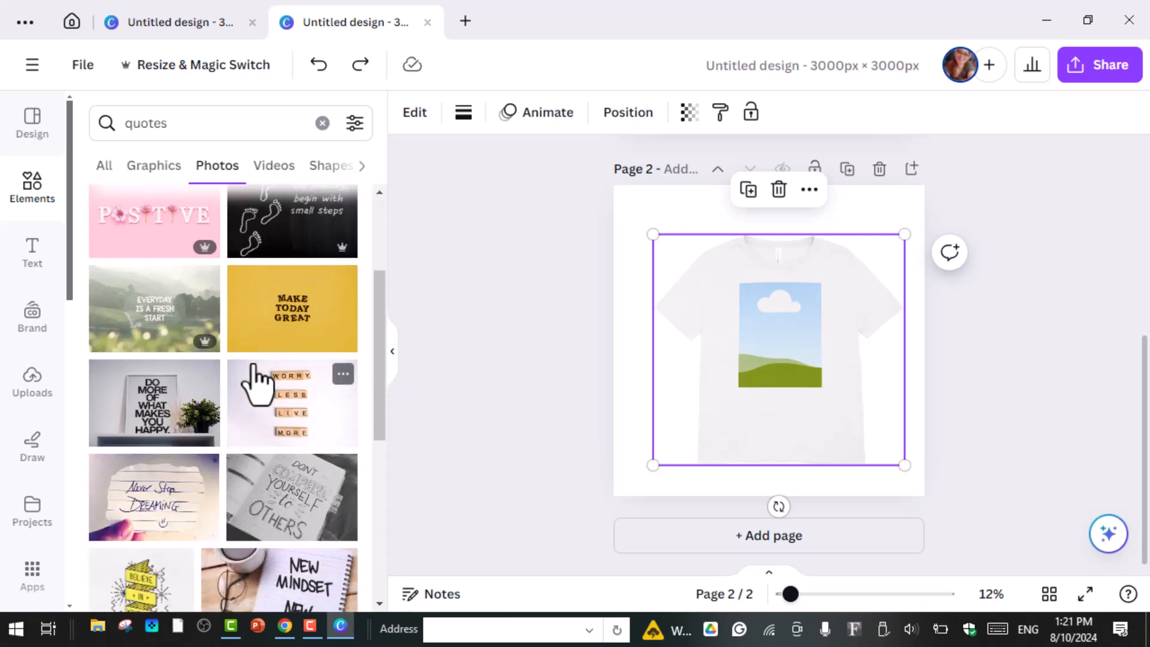
scroll(256, 381, down, 2)
scroll(250, 363, down, 2)
scroll(250, 378, down, 8)
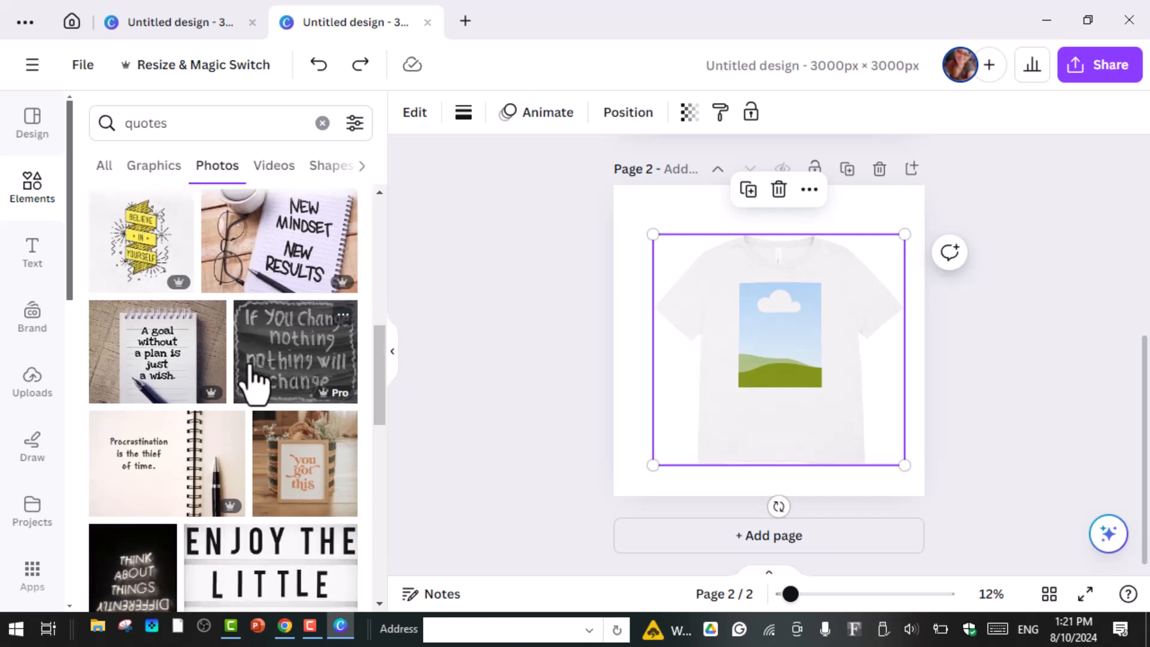
scroll(251, 378, down, 4)
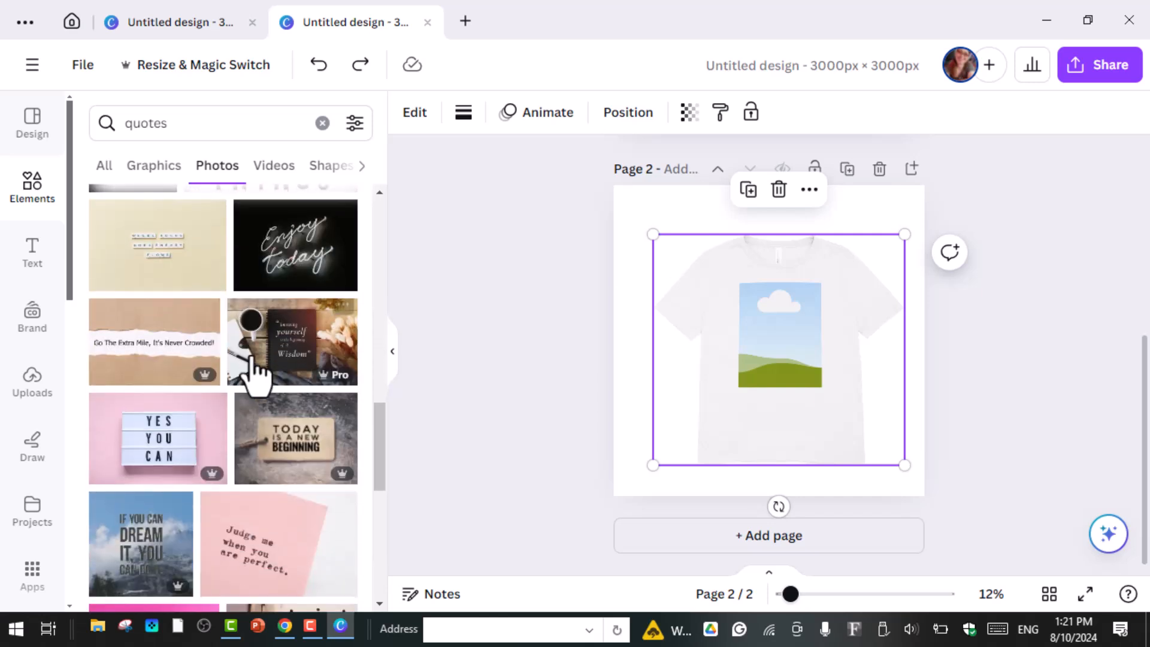
click(298, 272)
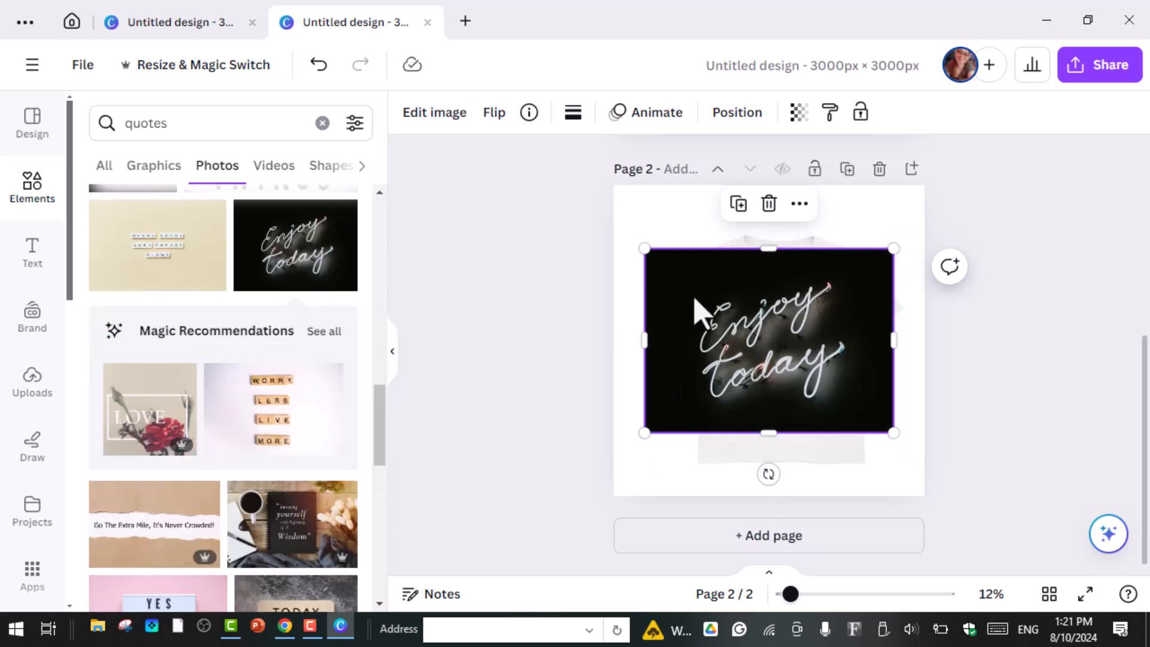
click(435, 120)
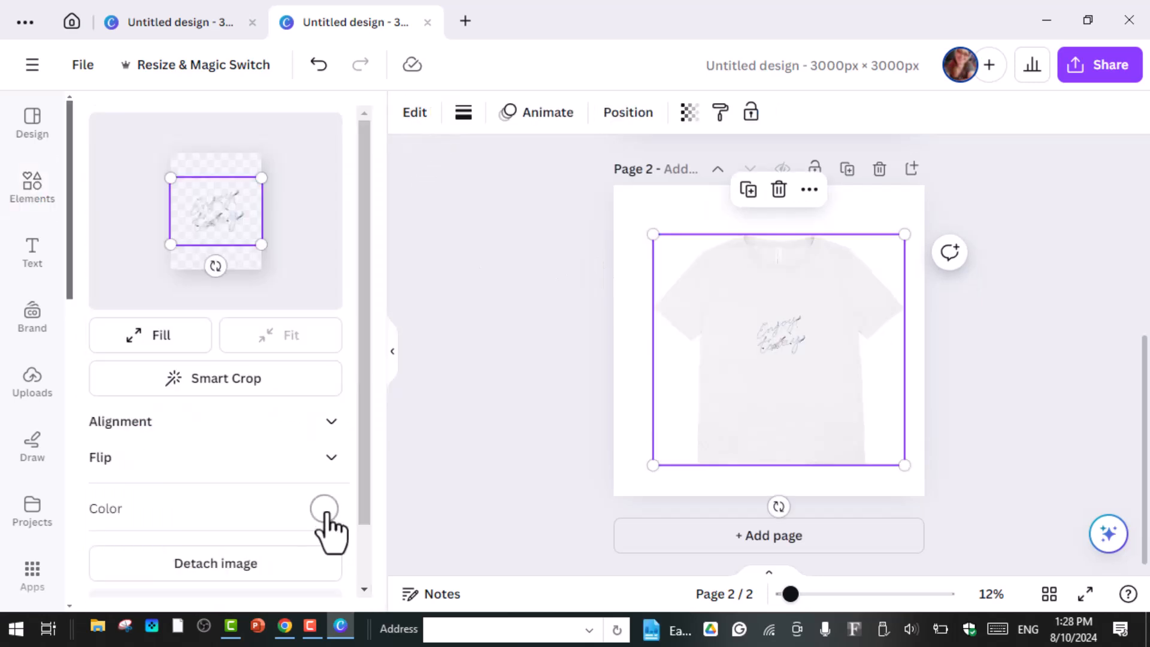
Color the T-shirt mockup with the dark teal green from the designedby (1).jpg palette and apply the change.
click(324, 510)
scroll(183, 377, down, 2)
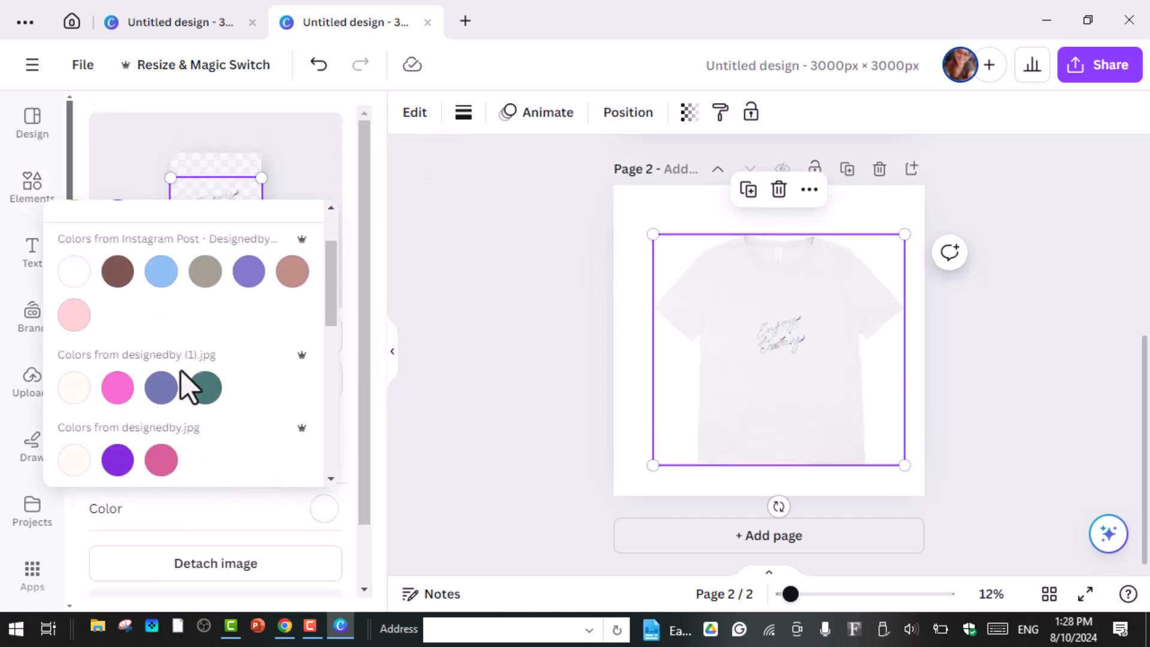
click(205, 388)
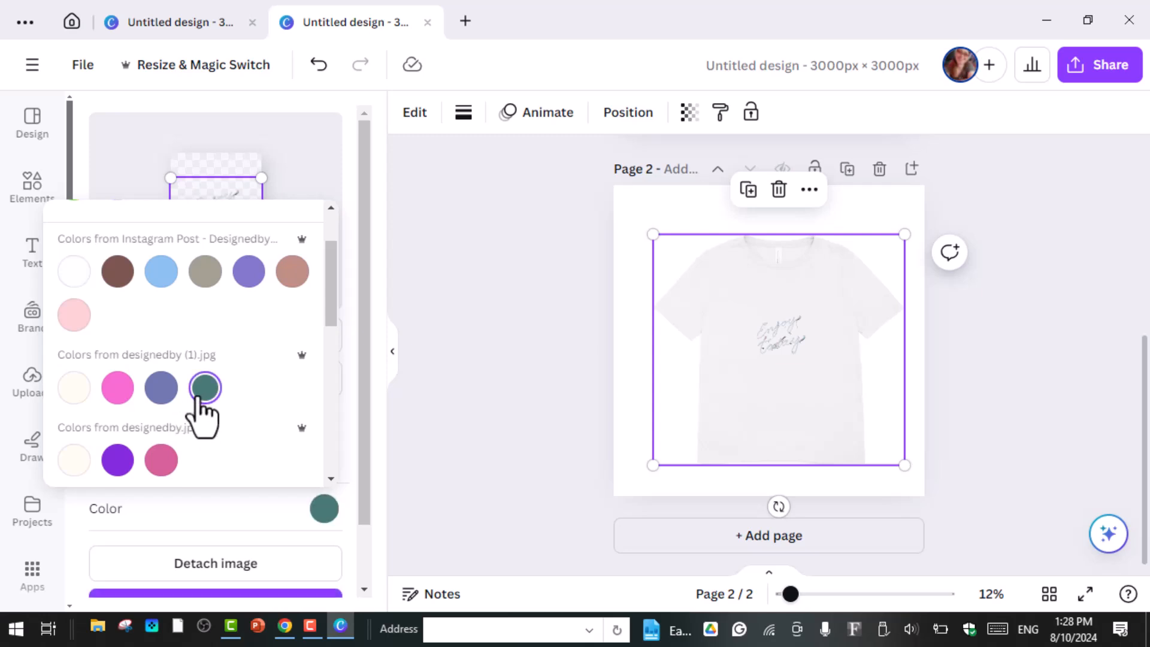
scroll(297, 422, down, 5)
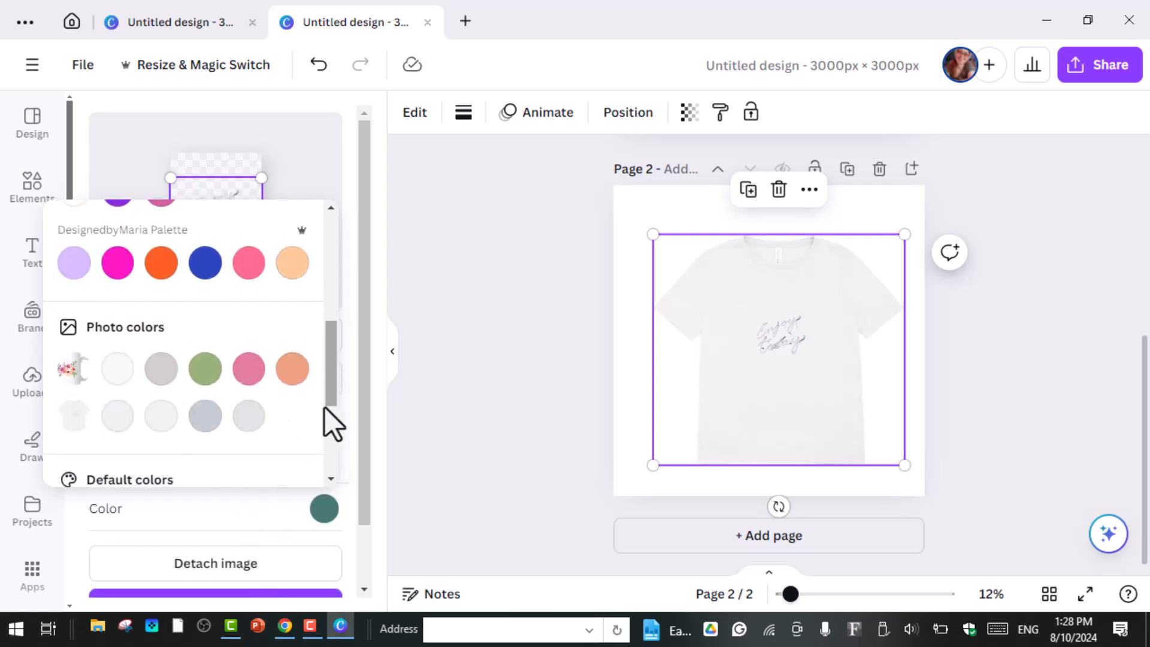
scroll(324, 409, down, 3)
scroll(354, 523, down, 1)
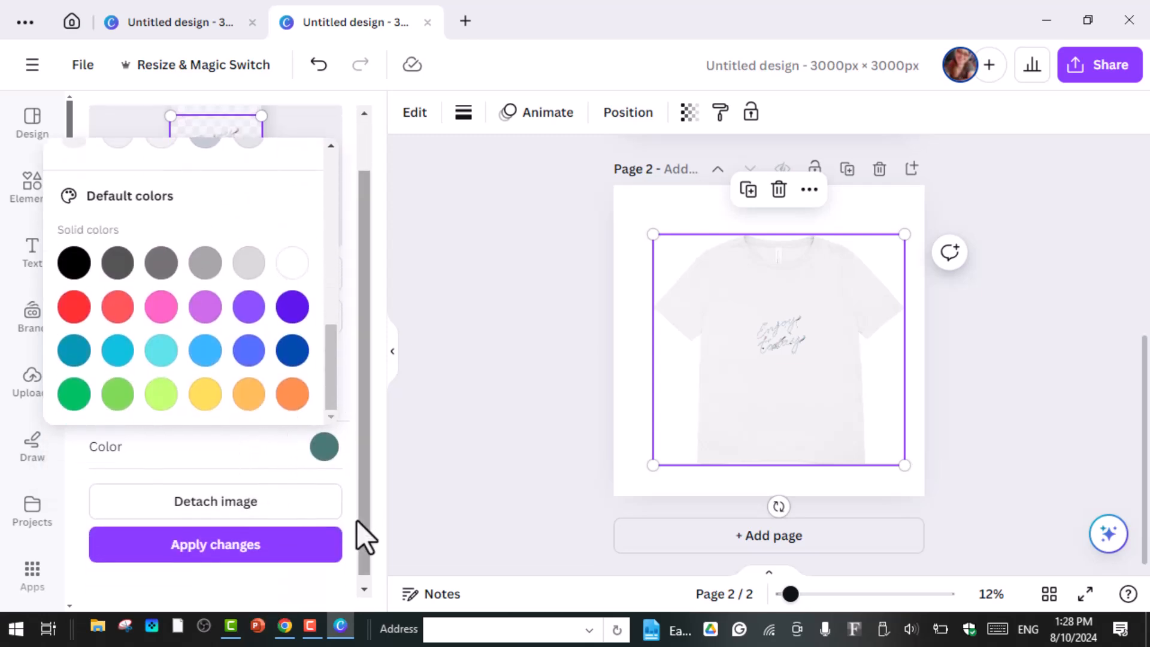
click(244, 536)
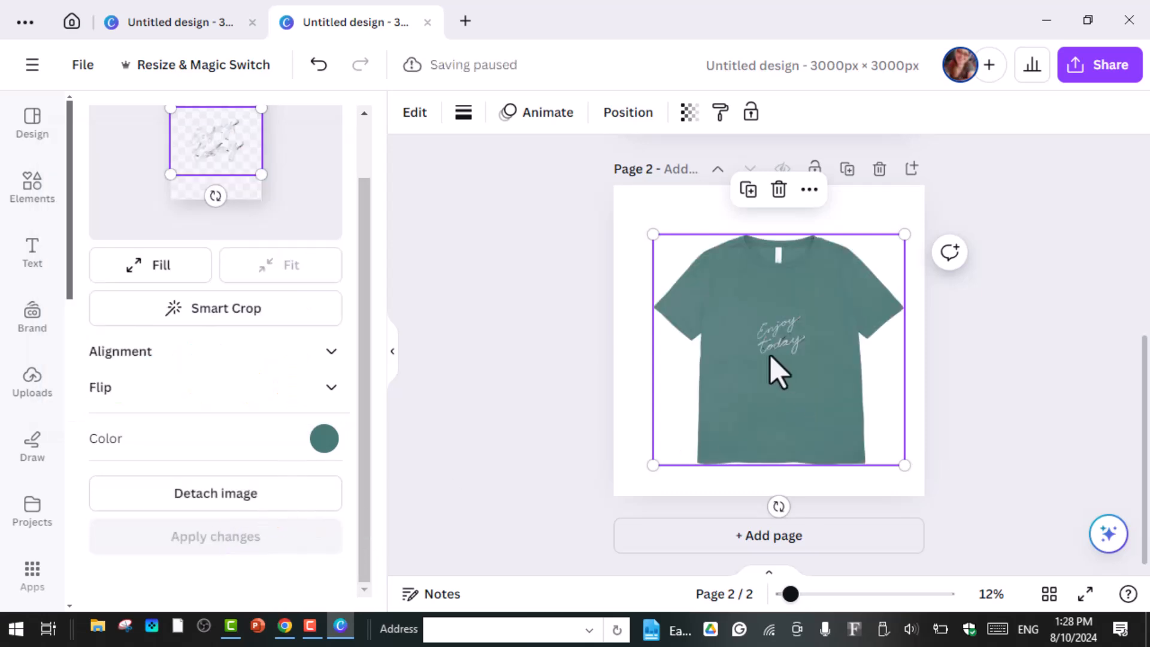
click(564, 244)
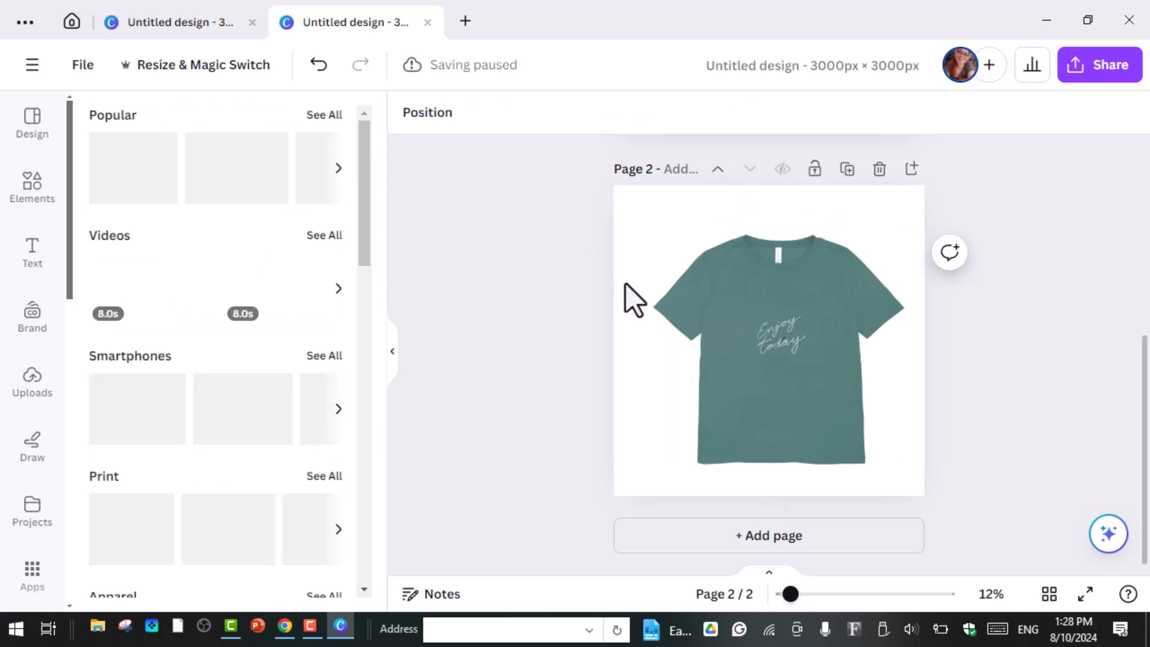
Enlarge the "Enjoy today" lettering inside the T-shirt's print area, center it and apply the changes.
click(777, 342)
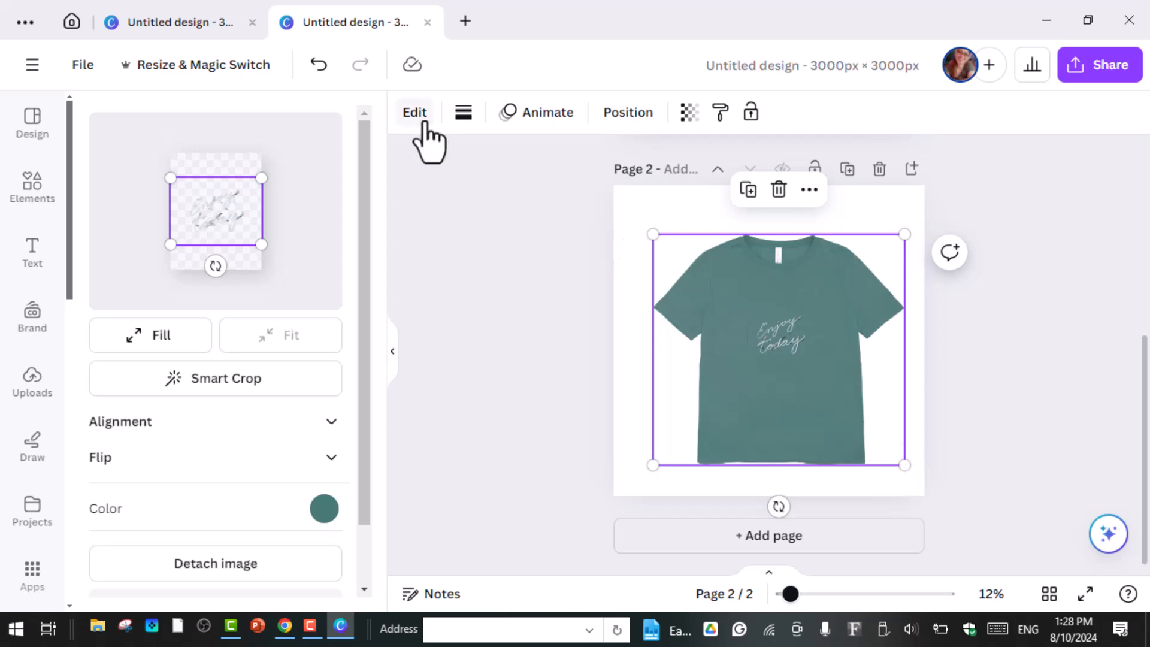
drag(261, 245, 278, 258)
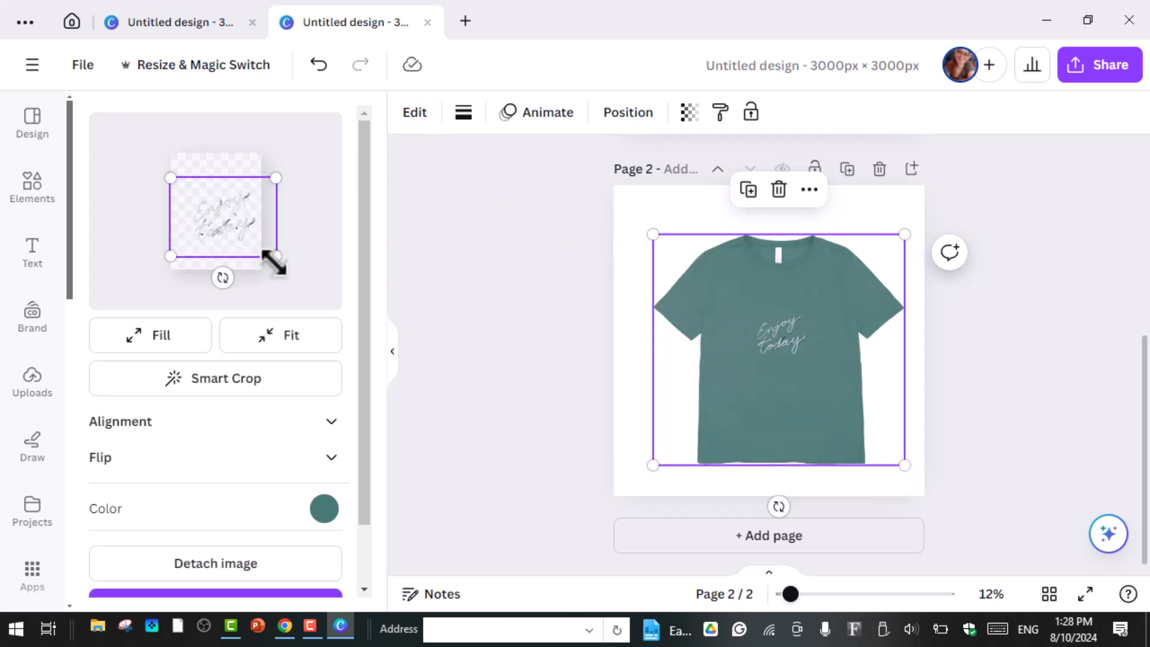
drag(208, 220, 199, 213)
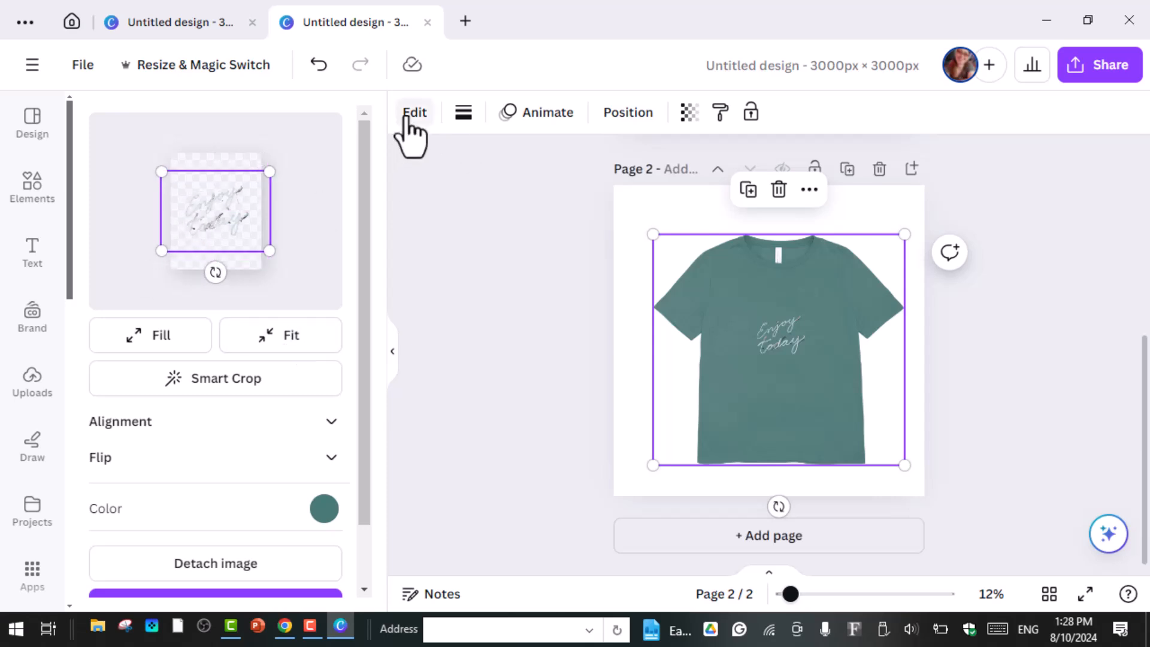
drag(267, 249, 300, 274)
drag(242, 226, 228, 218)
scroll(278, 586, down, 1)
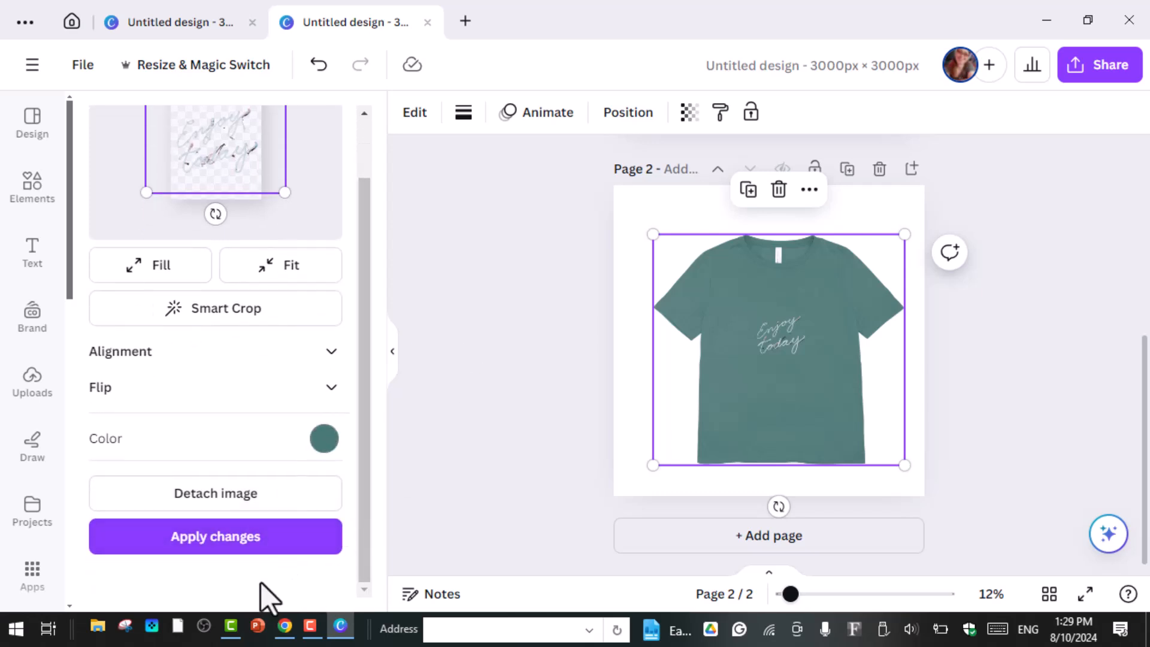
click(237, 544)
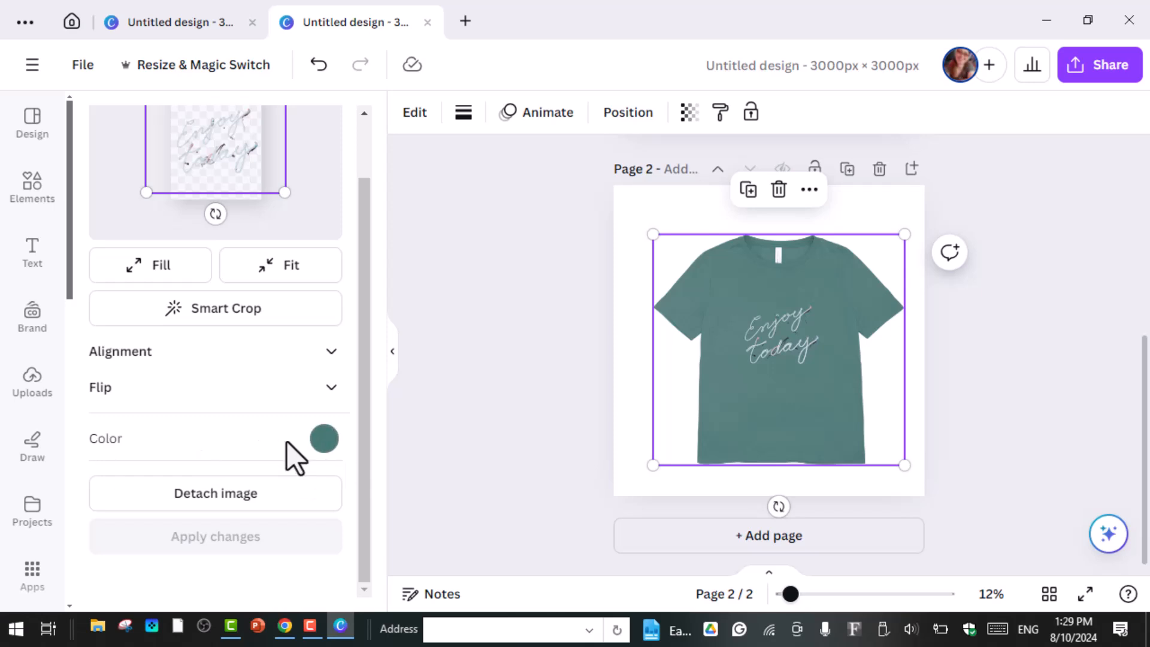
Look through the brand palettes, photo colors and default colors available for the T-shirt.
click(323, 443)
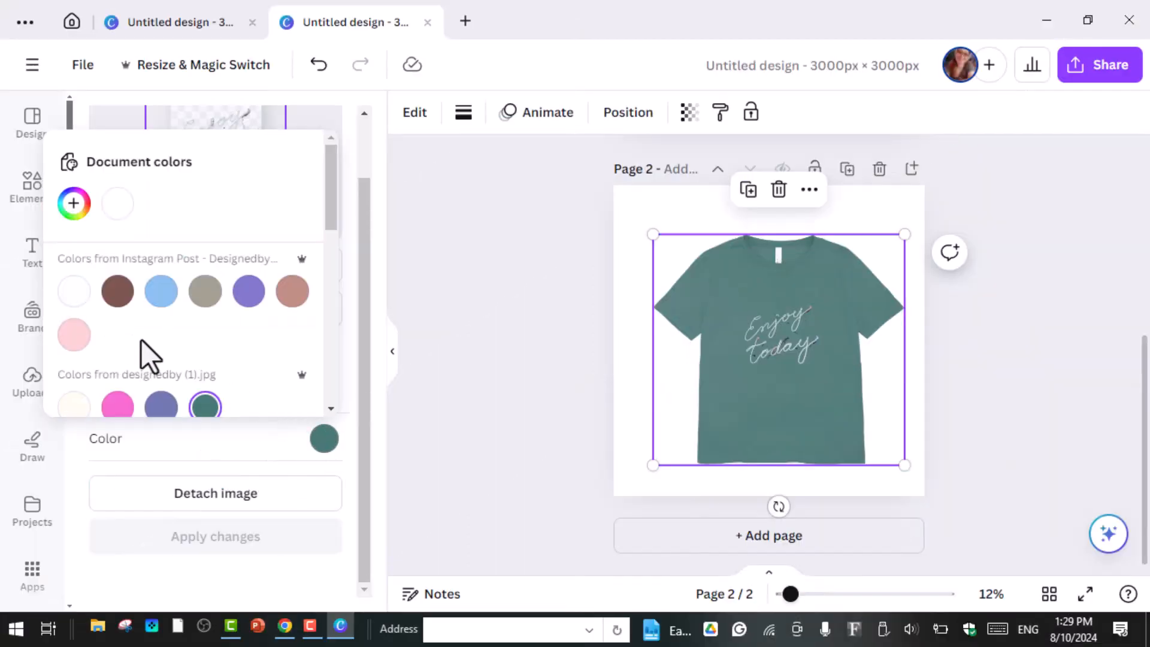
scroll(141, 340, down, 6)
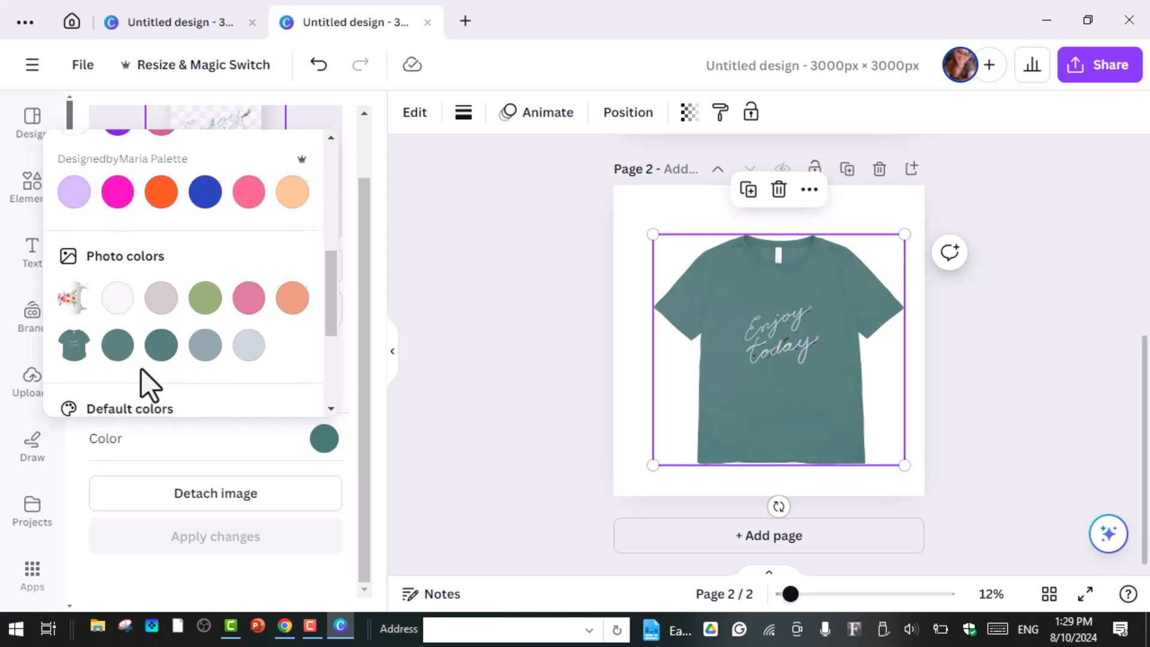
scroll(141, 369, down, 4)
scroll(146, 383, up, 3)
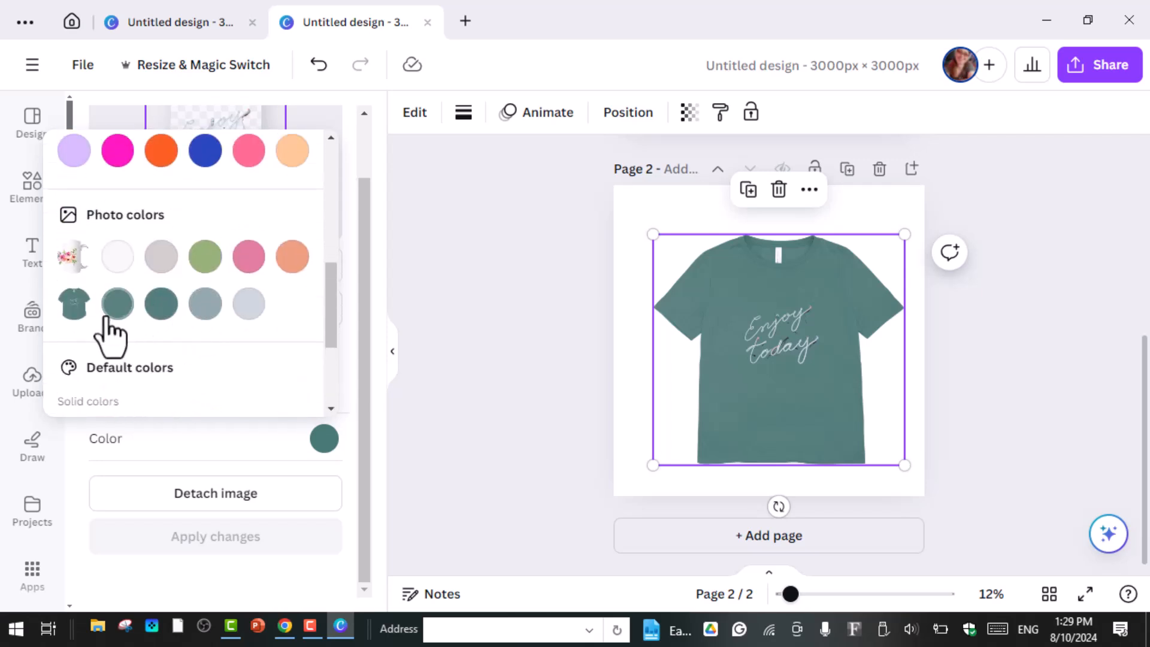
scroll(218, 326, down, 3)
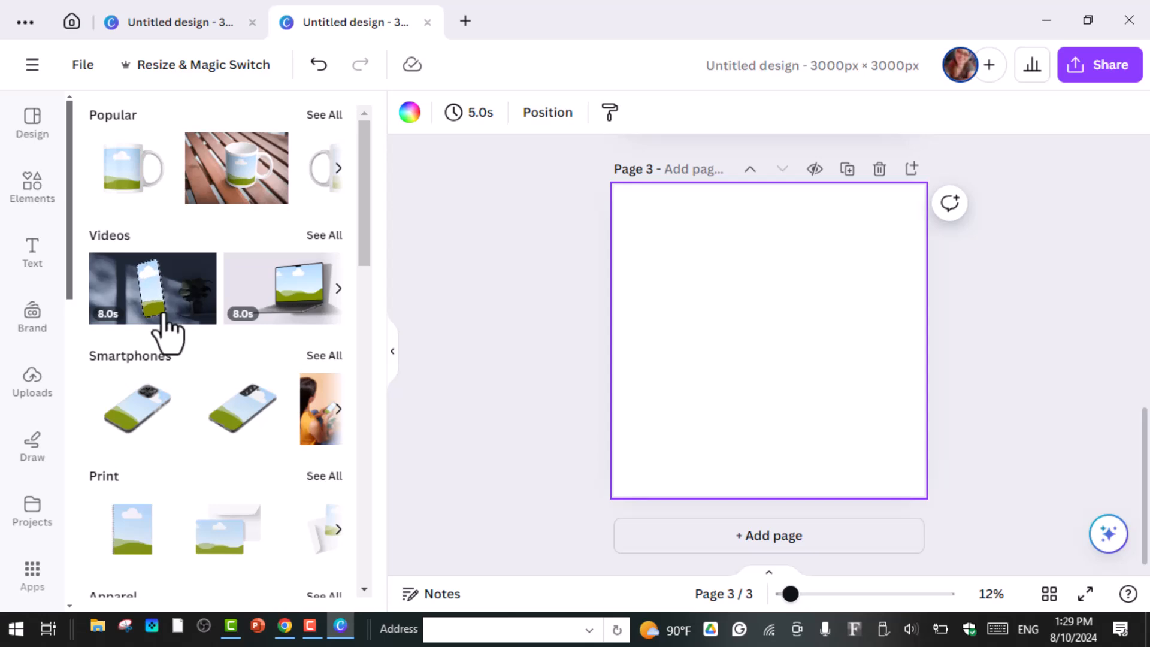
Add the laptop video mockup to page 3, enlarge it to cover the page width and center it vertically.
click(309, 309)
drag(705, 306, 651, 227)
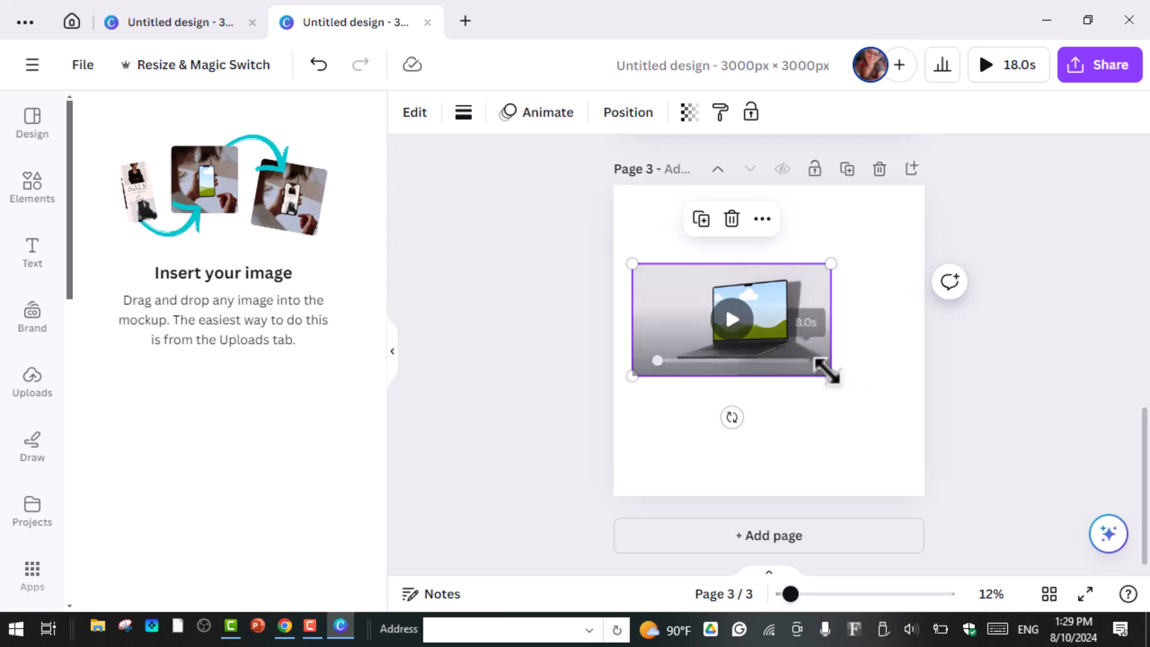
drag(832, 378, 946, 498)
drag(868, 350, 821, 329)
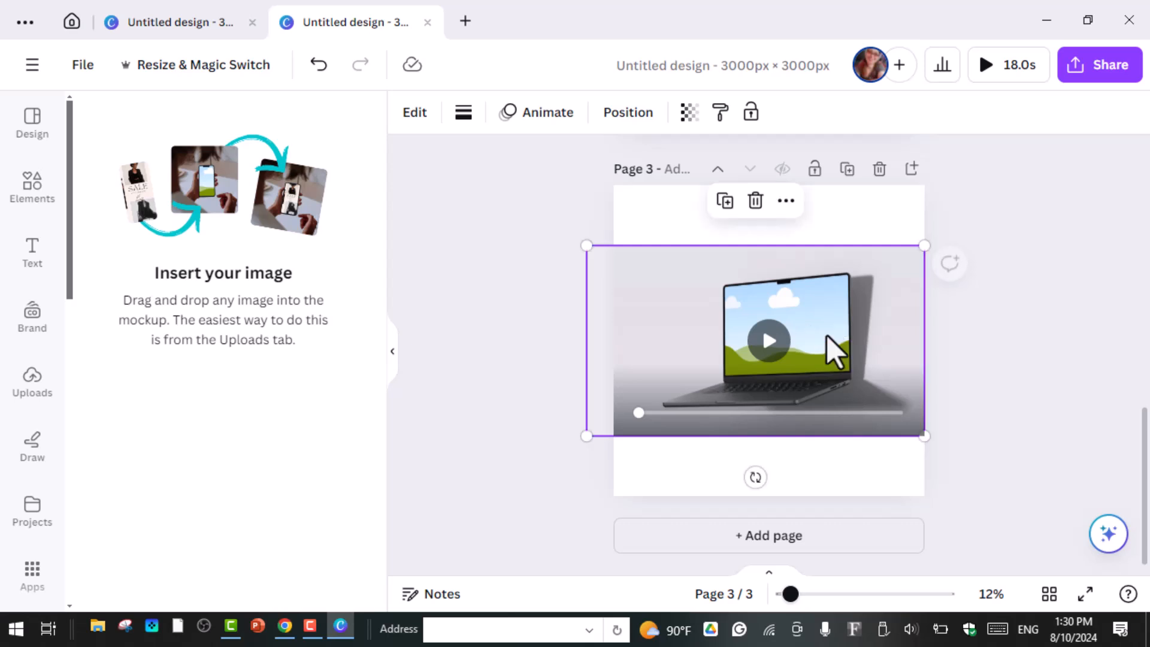
click(992, 360)
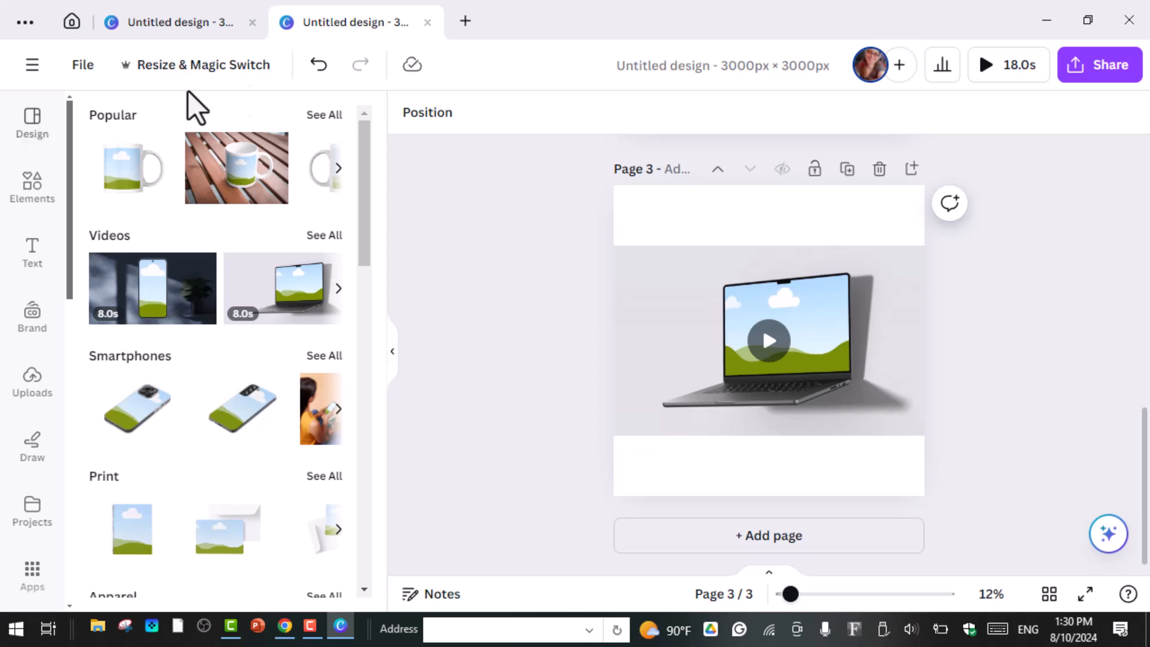
Open the uploaded images to find a picture for the laptop mockup.
scroll(27, 308, down, 1)
scroll(27, 308, down, 3)
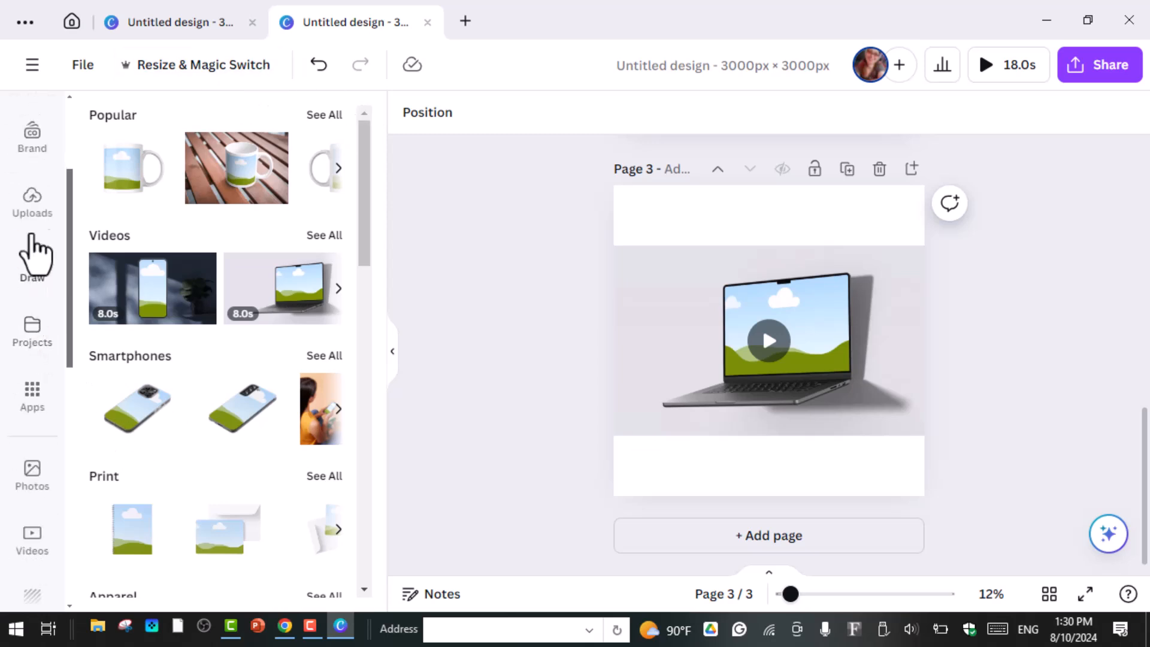
click(31, 198)
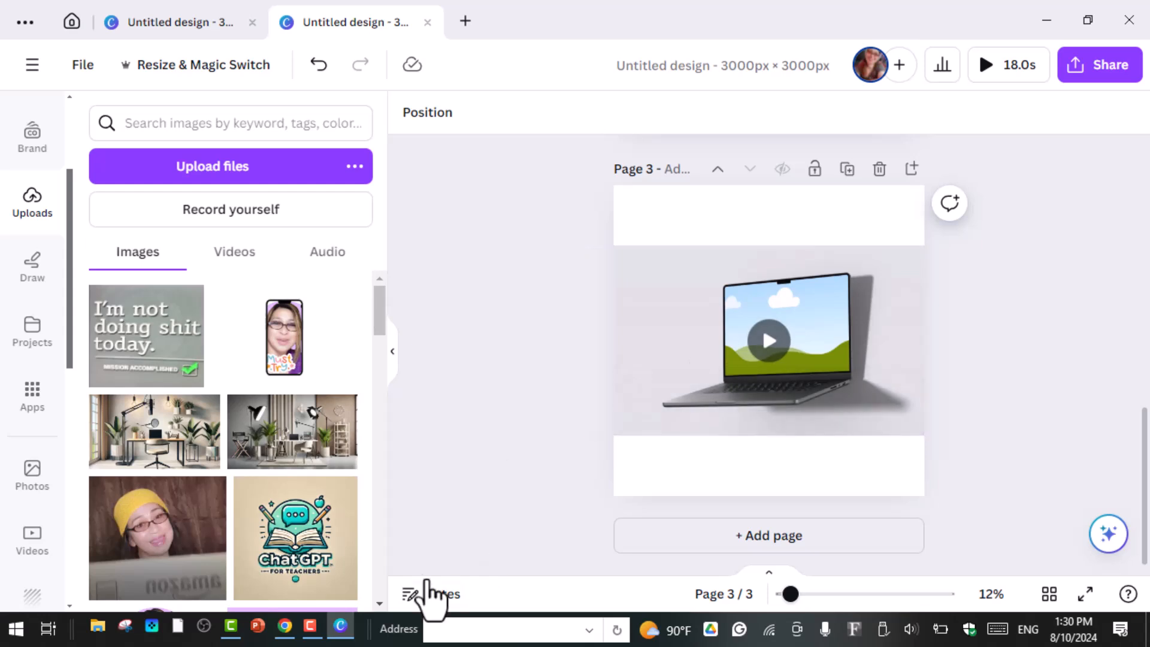
Fill the laptop mockup's screen with the uploaded home-office picture and add a blank page 4.
click(164, 443)
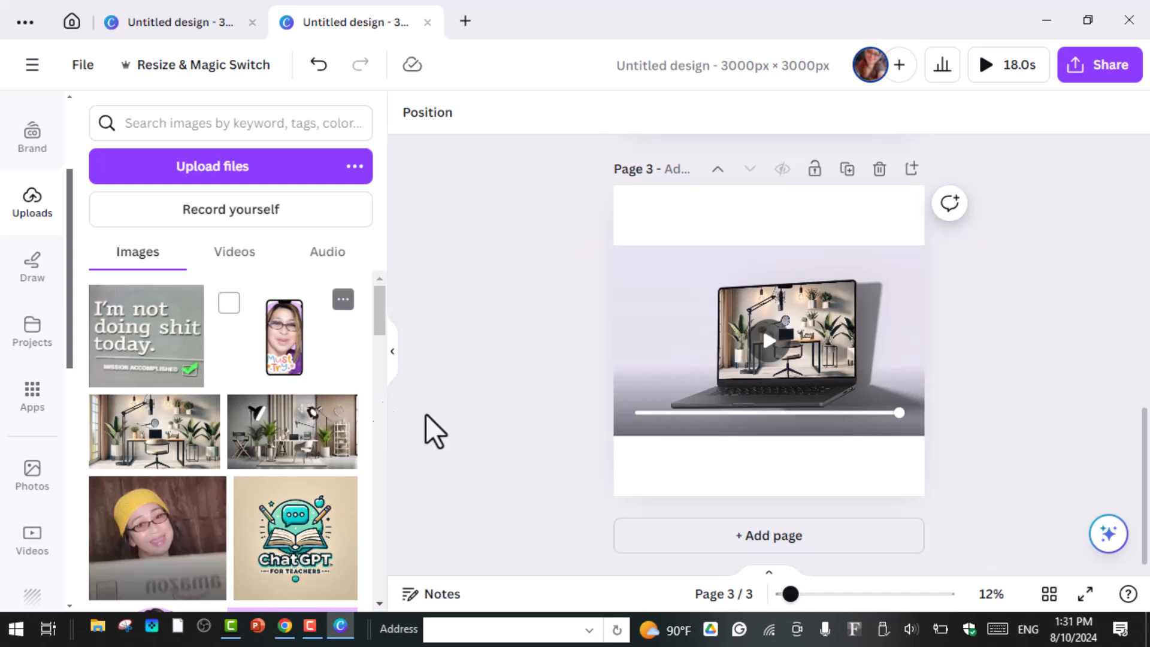
click(772, 536)
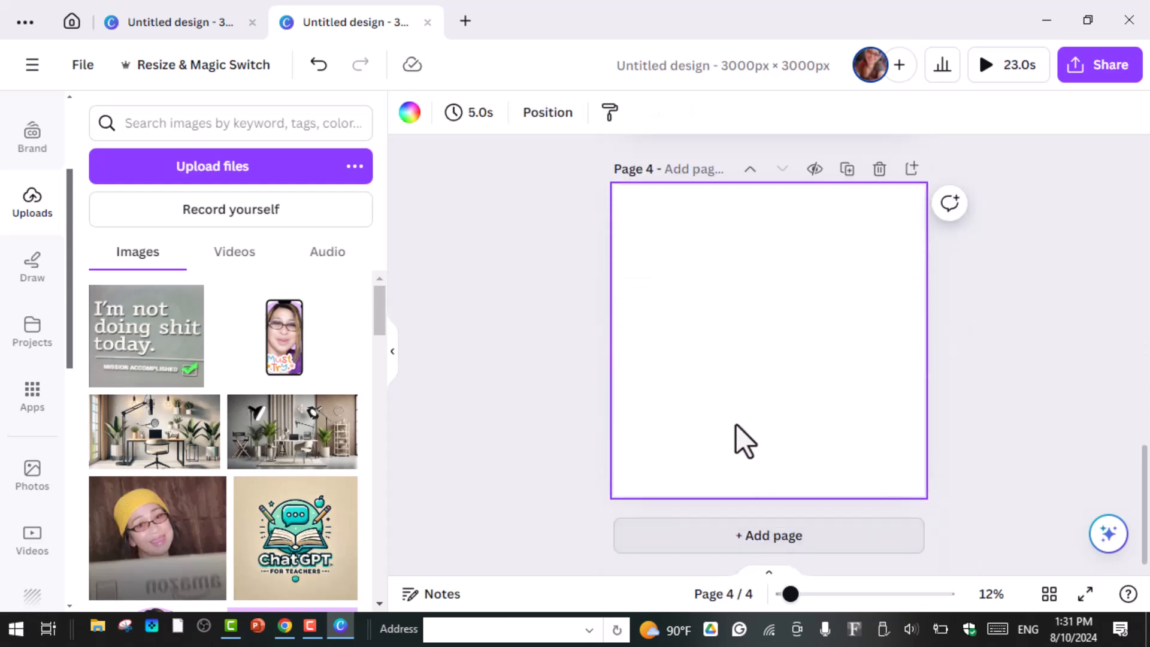
click(294, 359)
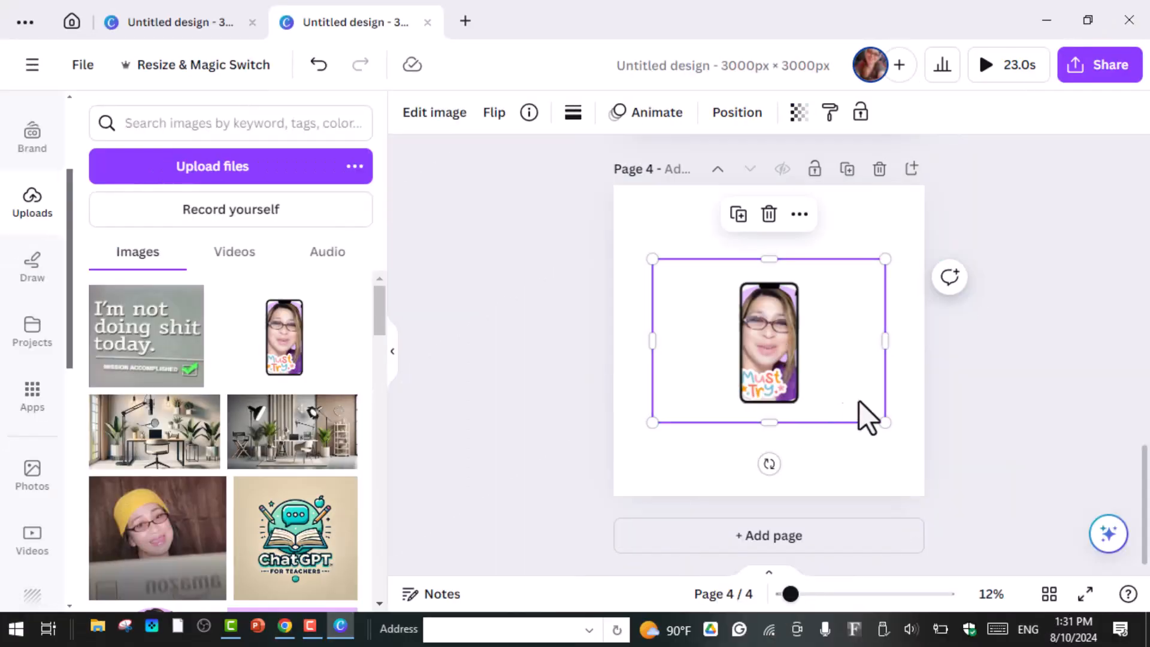
click(318, 65)
Add the upright white squeeze bottle from the Packaging mockups to page 4 and enlarge it to nearly the page height.
scroll(45, 431, down, 5)
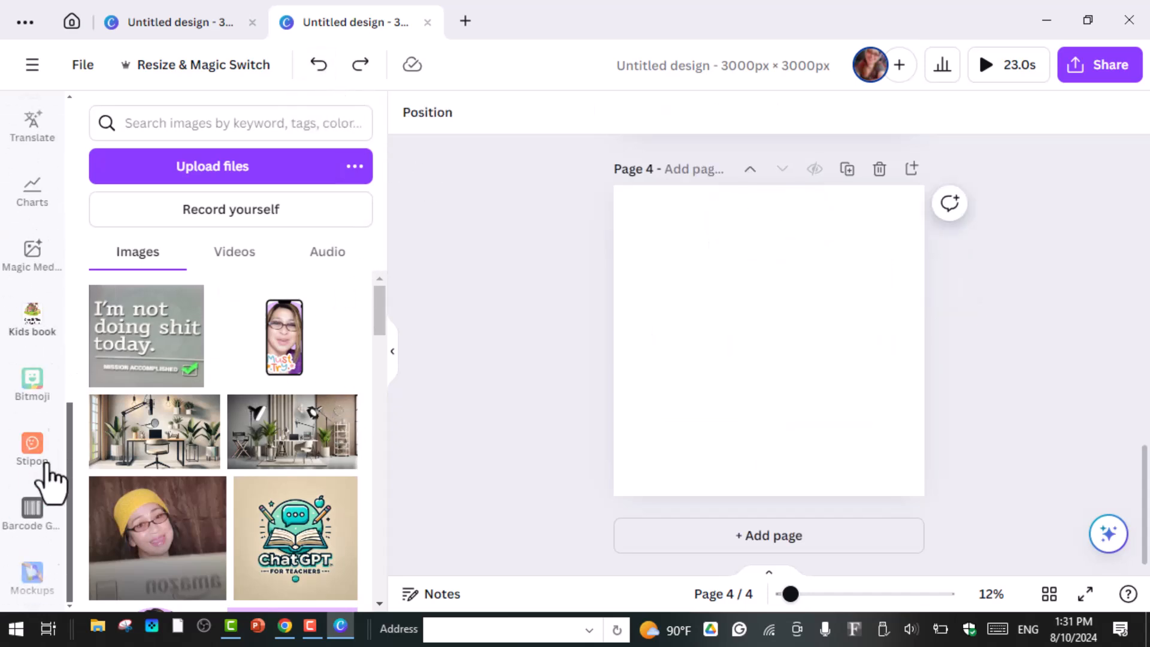
click(36, 590)
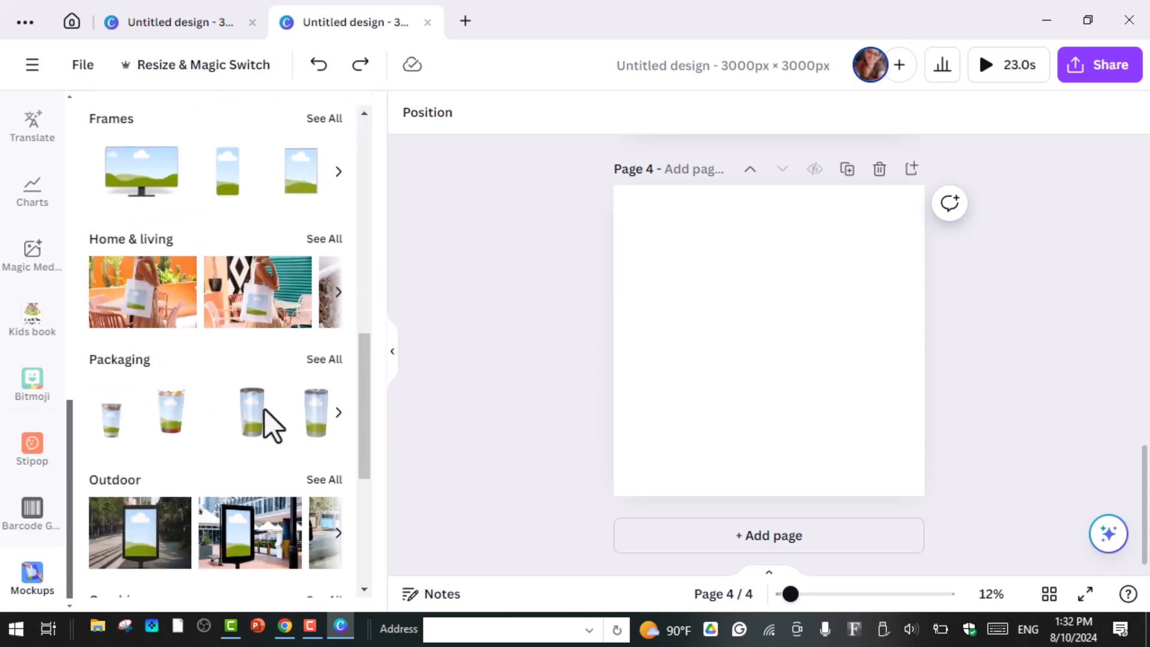
click(325, 360)
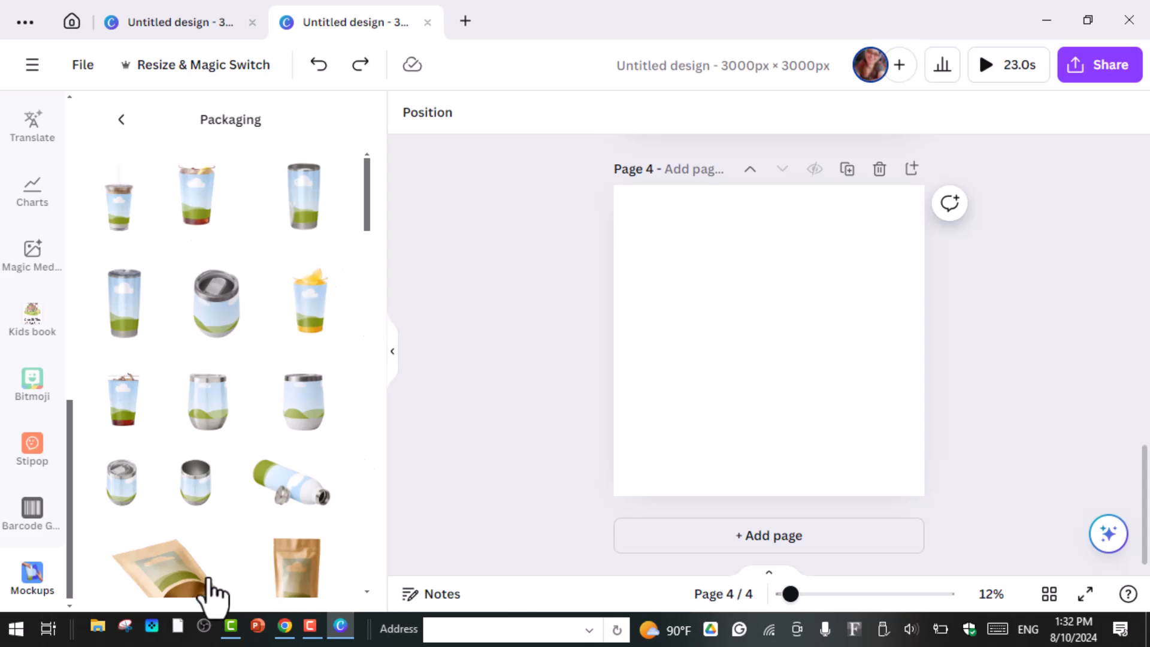
scroll(285, 419, down, 2)
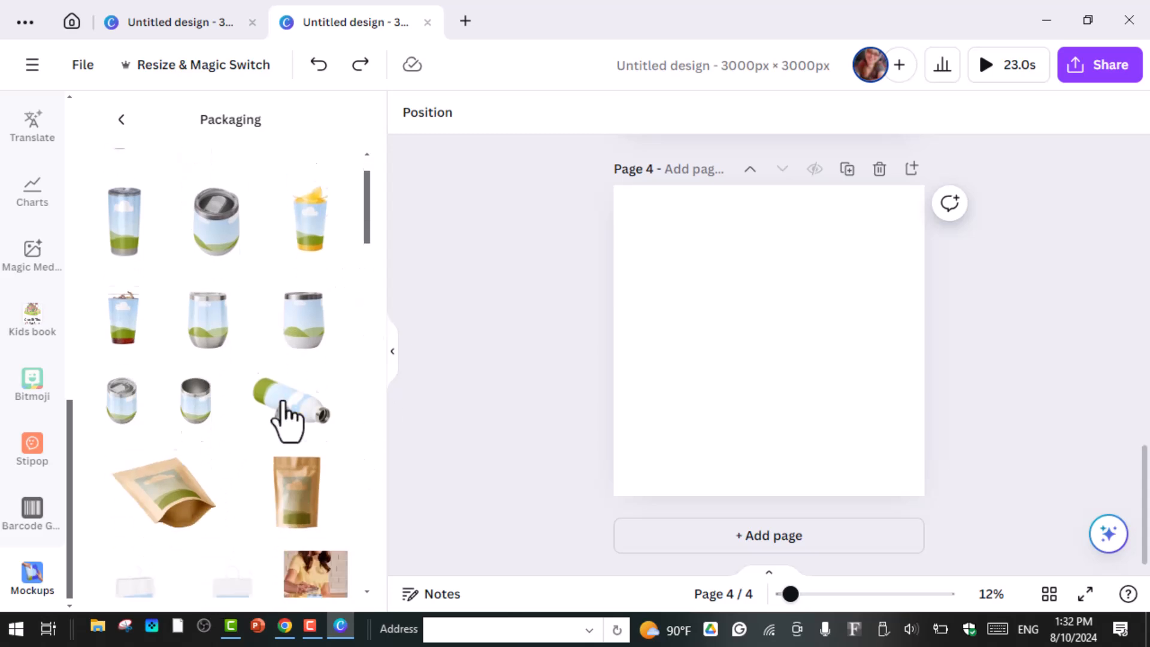
scroll(277, 403, up, 2)
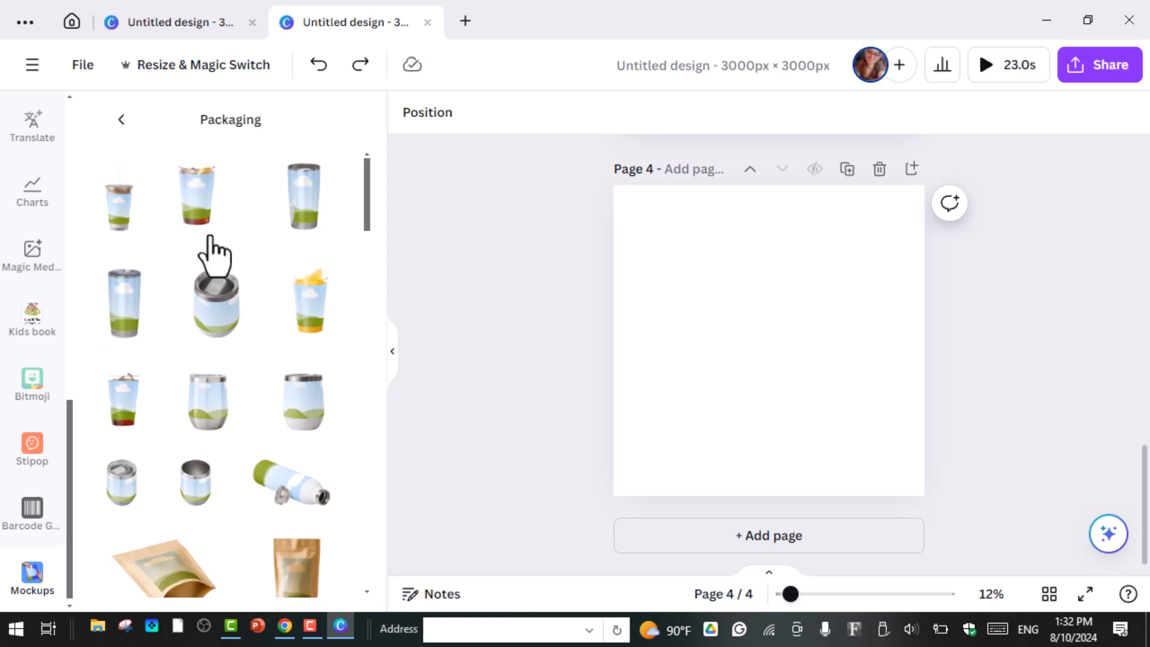
scroll(213, 263, down, 4)
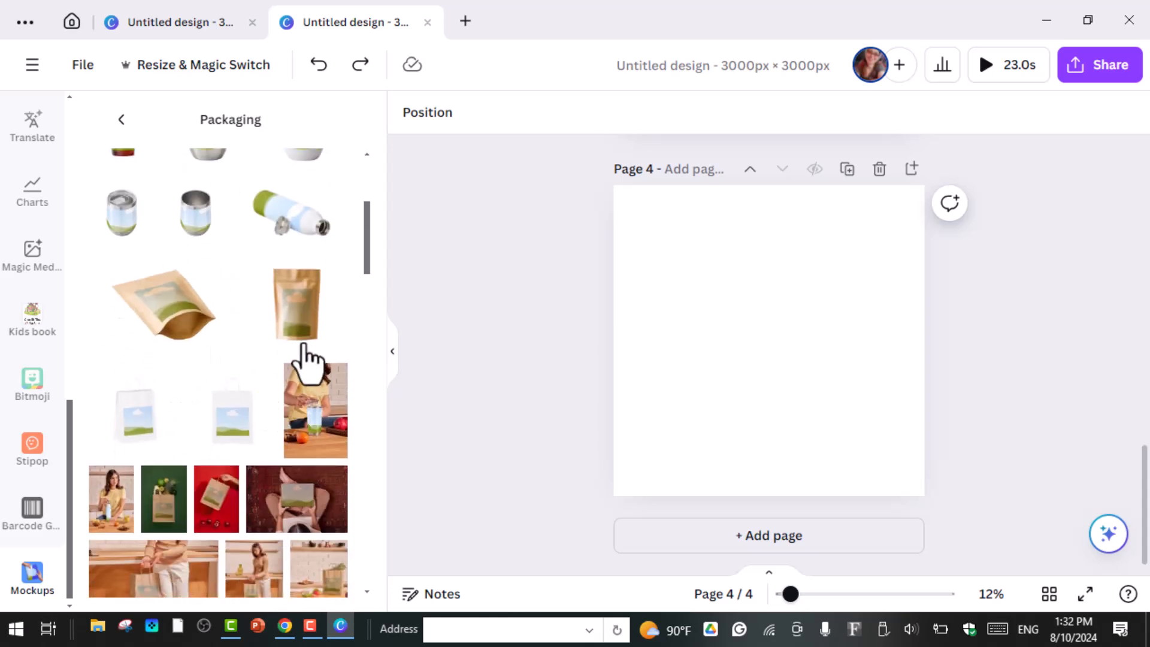
scroll(305, 357, down, 5)
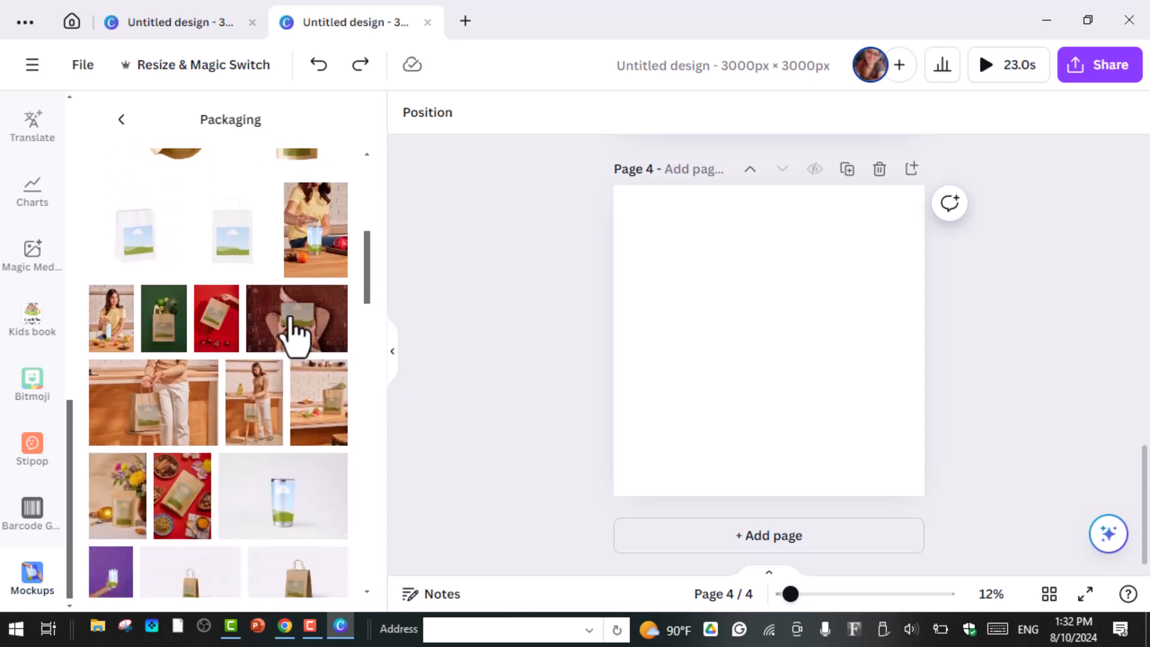
scroll(296, 347, down, 2)
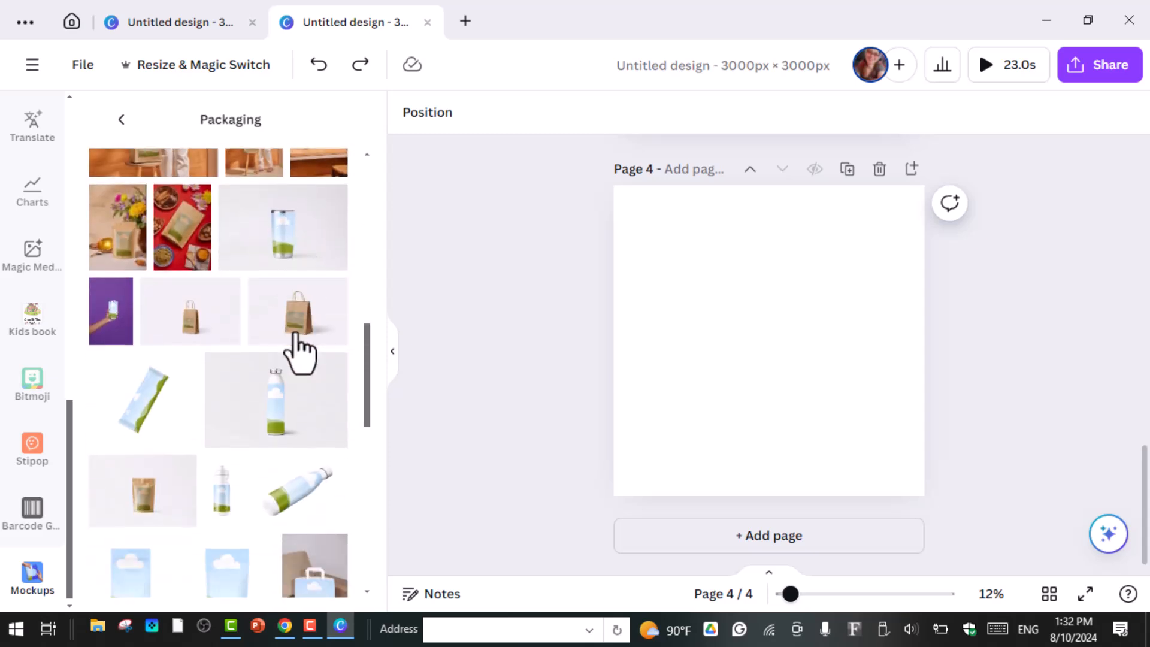
click(303, 433)
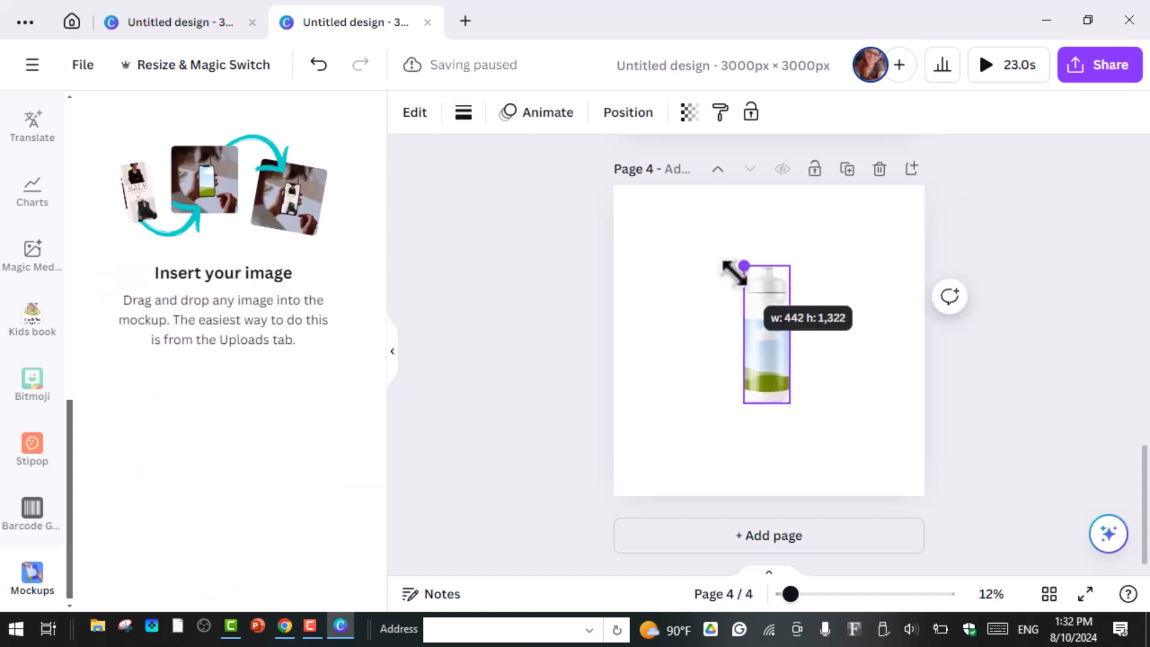
drag(736, 264, 649, 226)
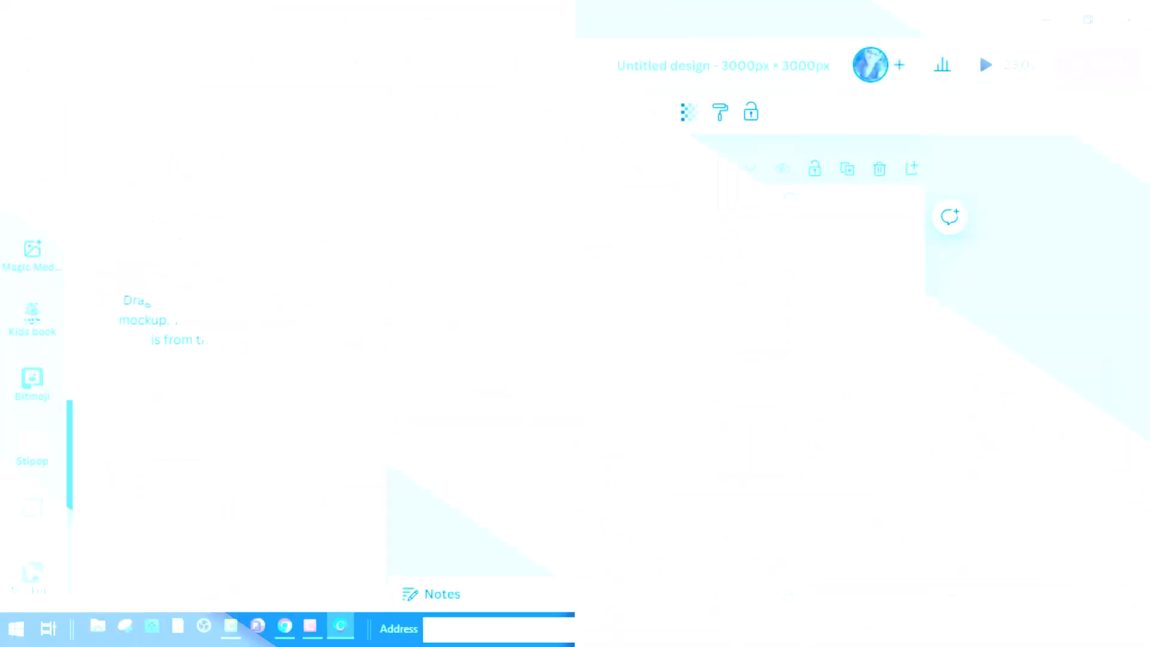
drag(791, 405, 798, 416)
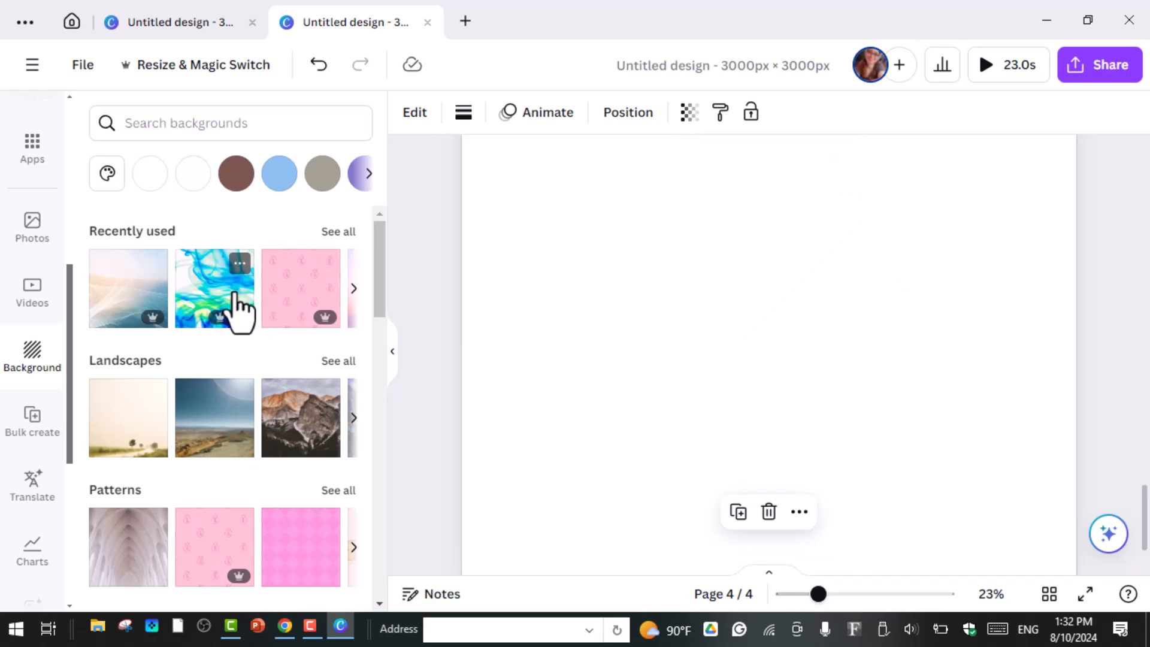
Try the blue and green ink swirl background behind the bottle, and undo it.
click(239, 304)
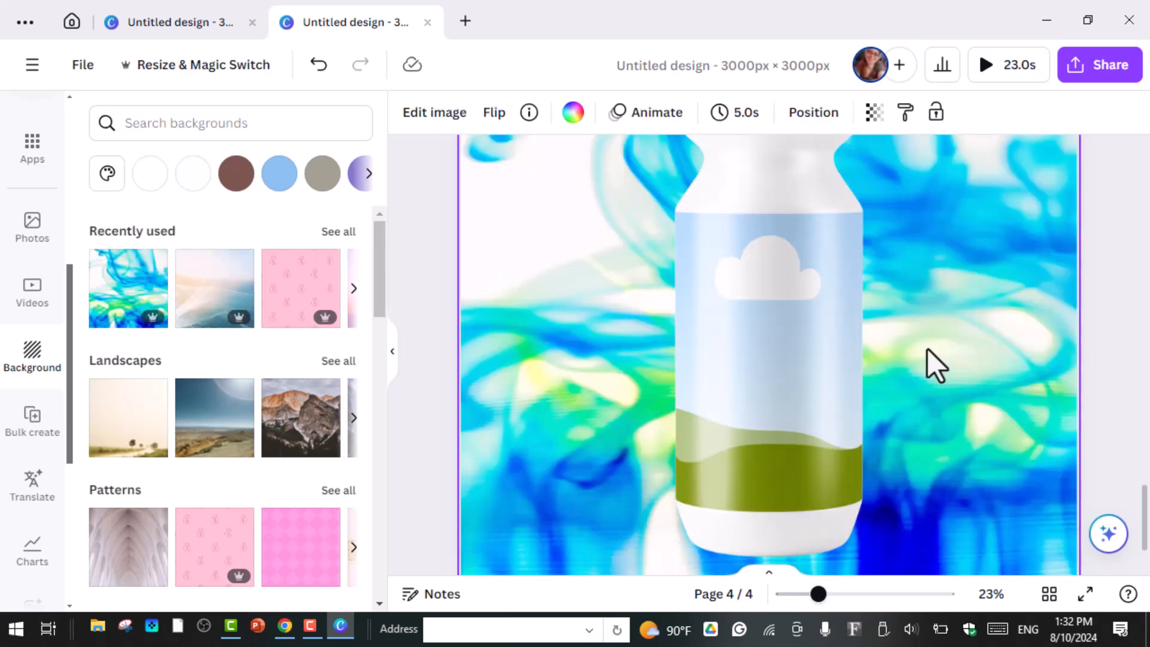
click(764, 347)
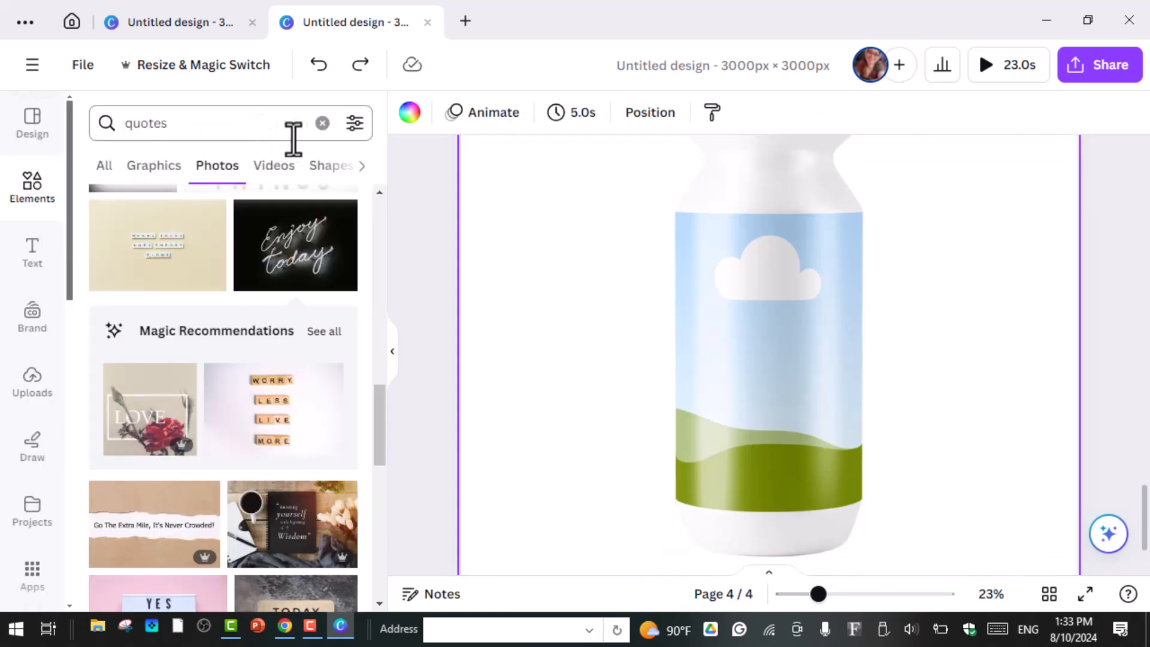
Search the element photos for "shanpoo" in place of "quotes".
click(285, 123)
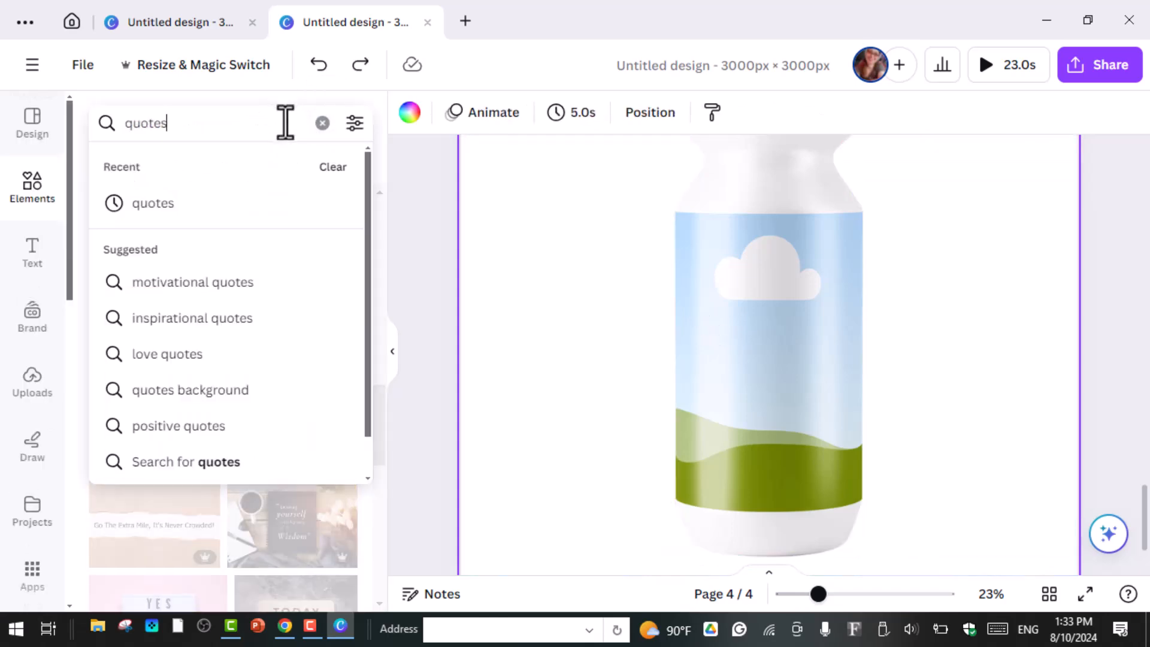
key(BackSpace)
key(BackSpace)
key(BackSpace)
key(BackSpace)
key(BackSpace)
key(BackSpace)
text(shanpoo)
key(Return)
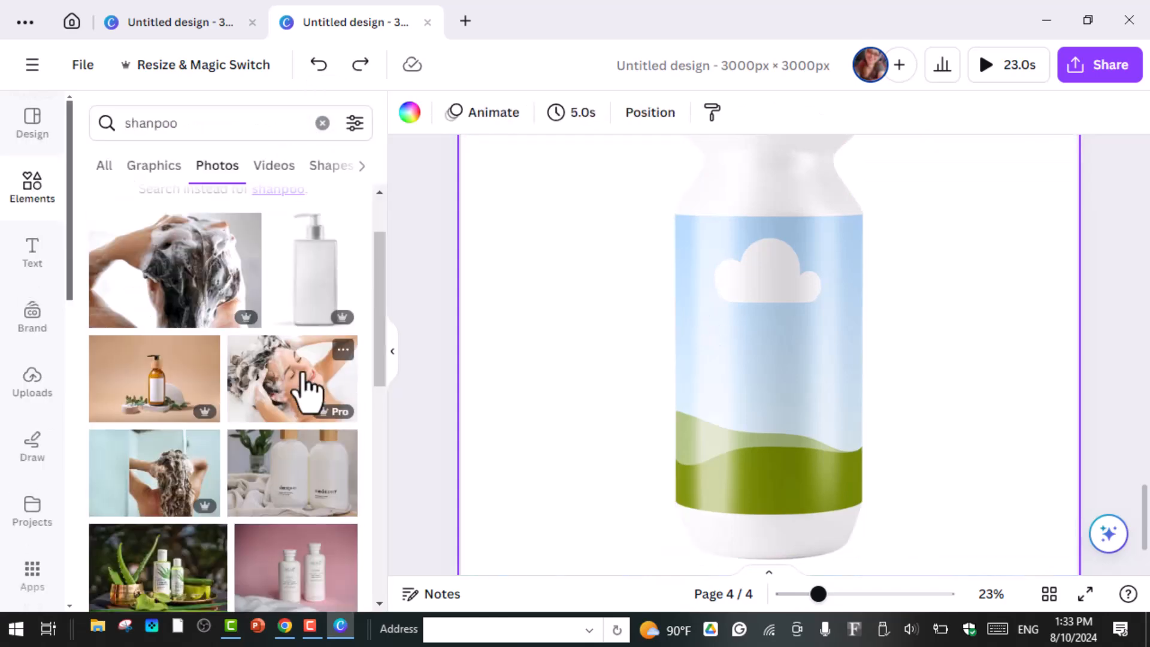
Try placing the photo of the woman washing her hair over the bottle's label at a reduced size, and delete it.
drag(302, 374, 681, 280)
drag(713, 323, 606, 342)
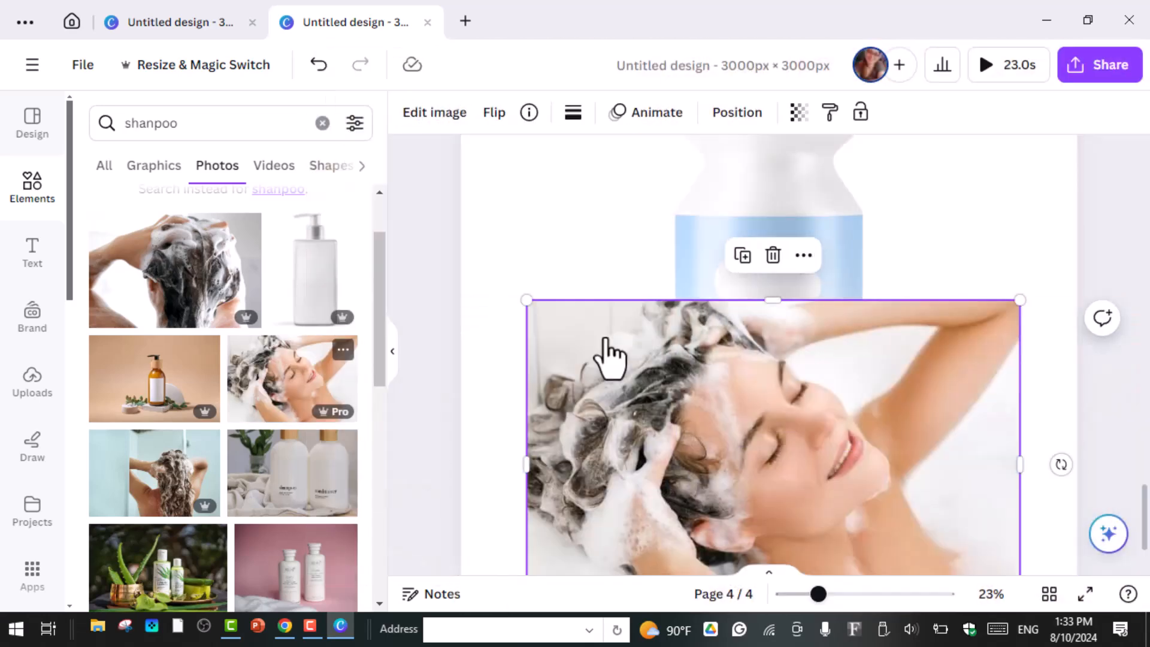
drag(527, 300, 765, 457)
drag(940, 506, 875, 313)
drag(936, 254, 856, 303)
mouse_move(813, 349)
mouse_down()
mouse_move(816, 313)
mouse_move(817, 330)
mouse_up()
key(Delete)
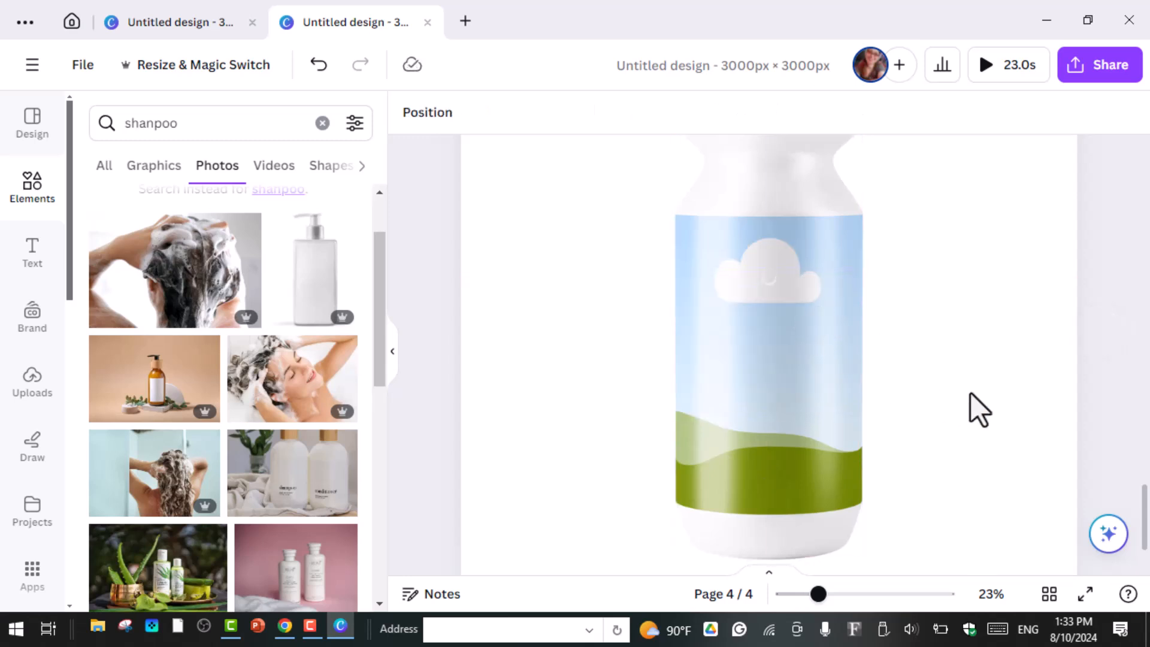
Fill the bottle's label area with the photo of the woman washing her hair and nudge the bottle slightly upward.
click(759, 427)
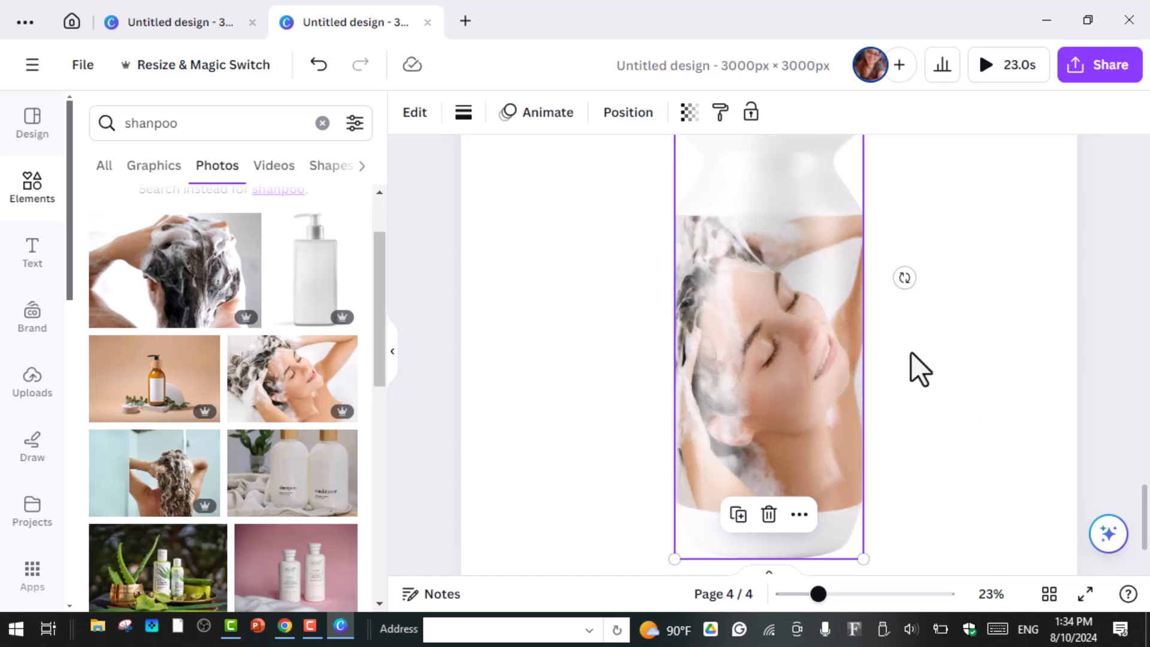
drag(773, 377, 771, 368)
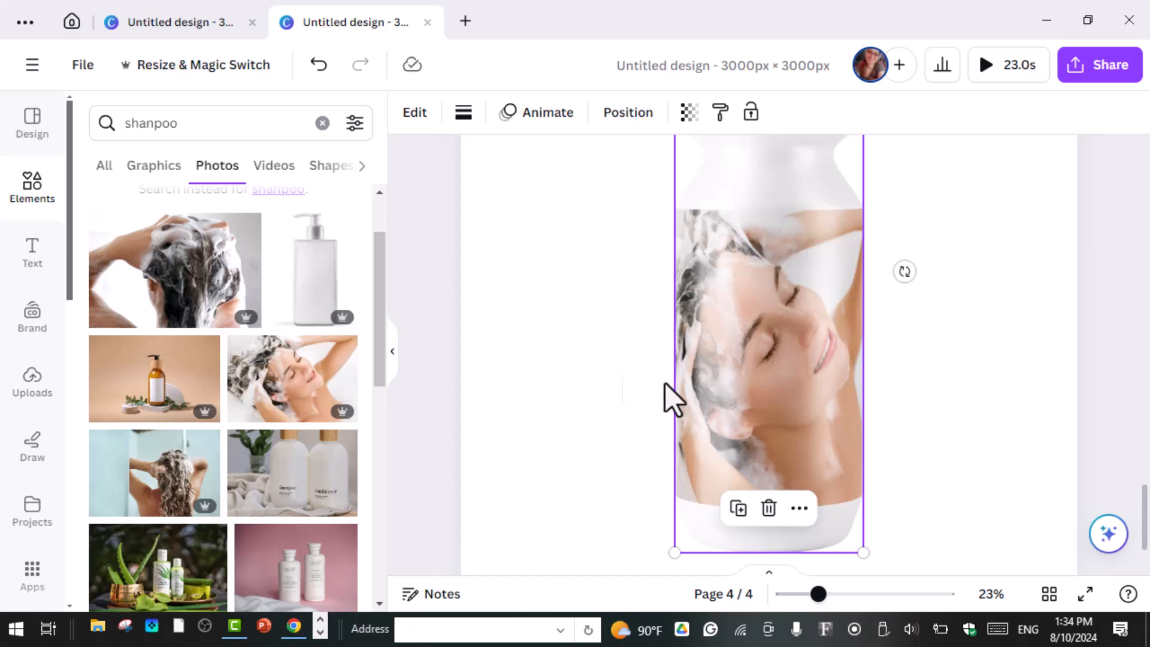
click(558, 339)
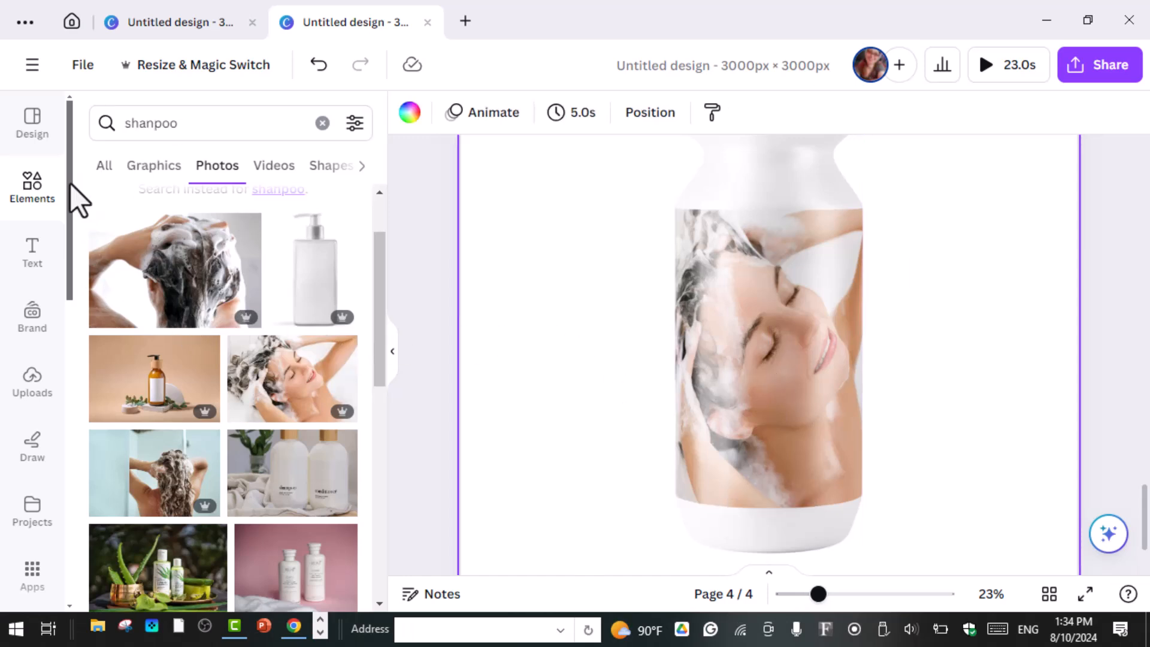
Add the "Parmesan Cheese" text combination and place it at the lower edge of the bottle's photo label.
click(35, 264)
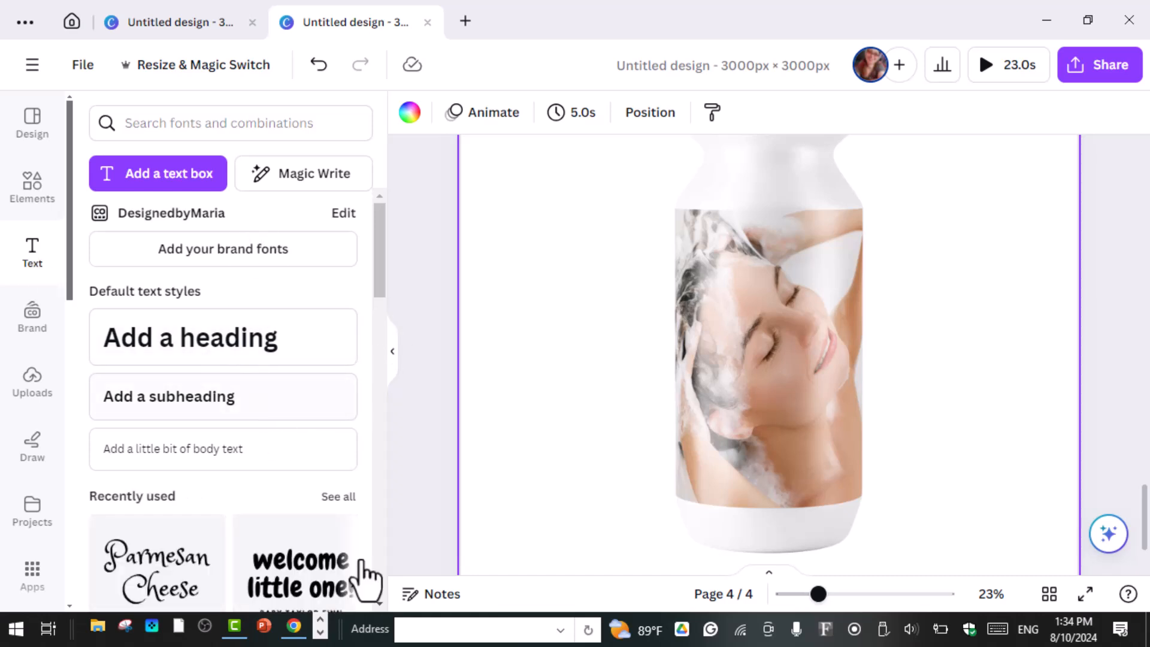
scroll(324, 512, down, 5)
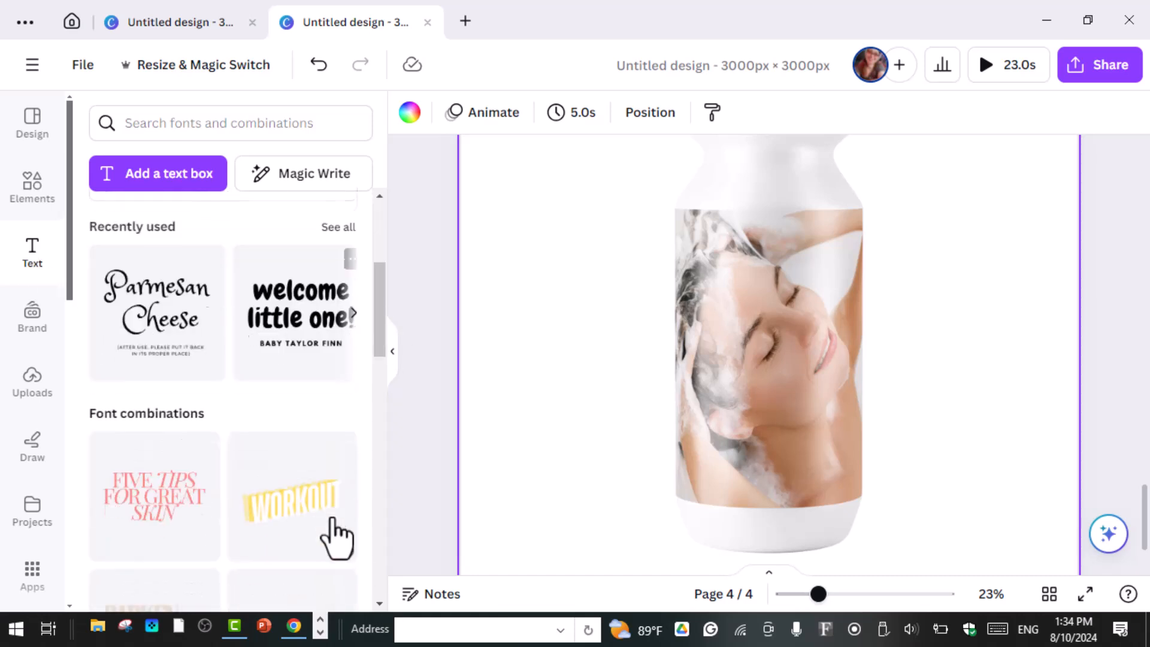
click(158, 315)
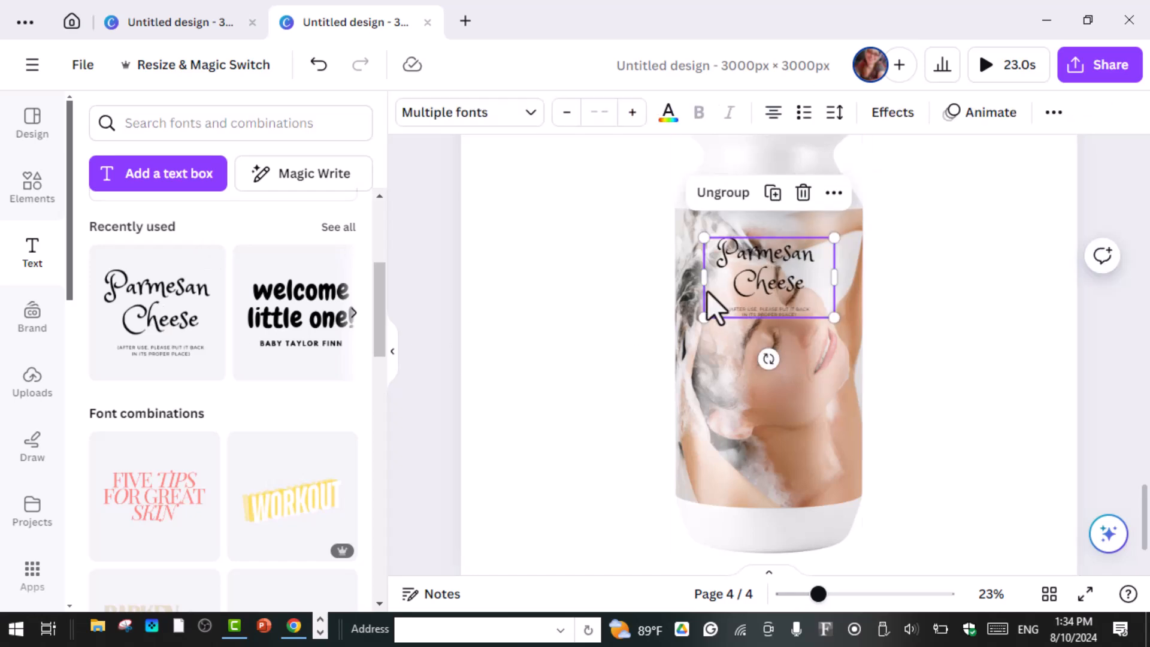
drag(765, 294, 764, 481)
Replace the "Parmesan Cheese" heading with "Shampoo" and delete the small caption below it.
click(799, 482)
click(808, 479)
text(Shan)
key(BackSpace)
text(m)
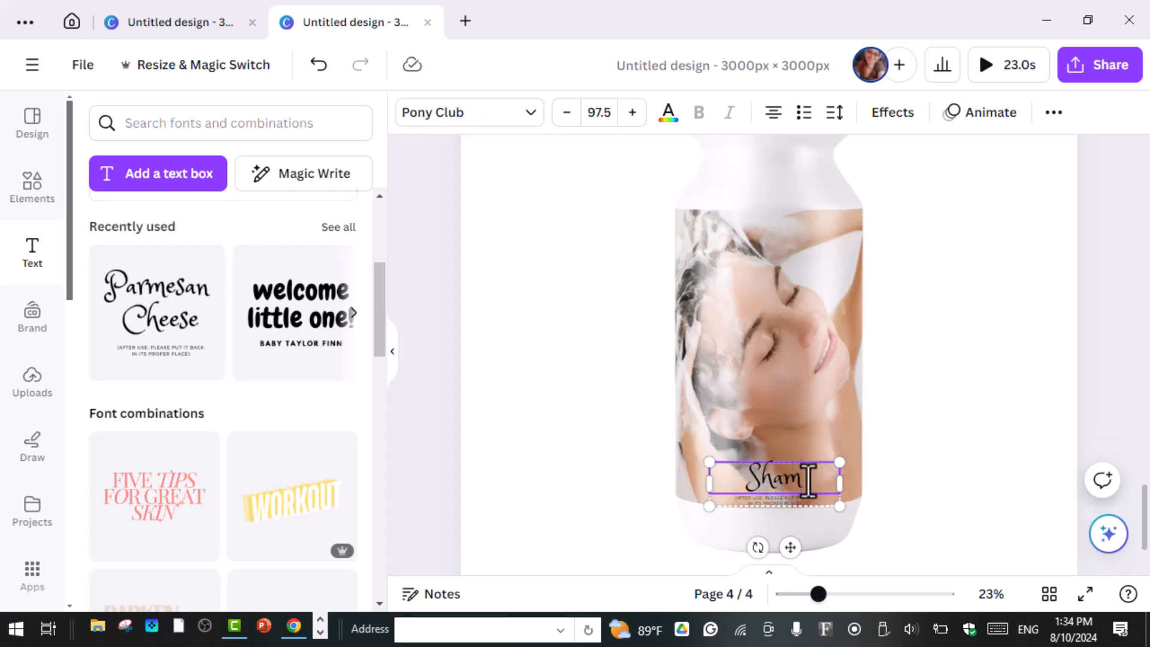
text(poo)
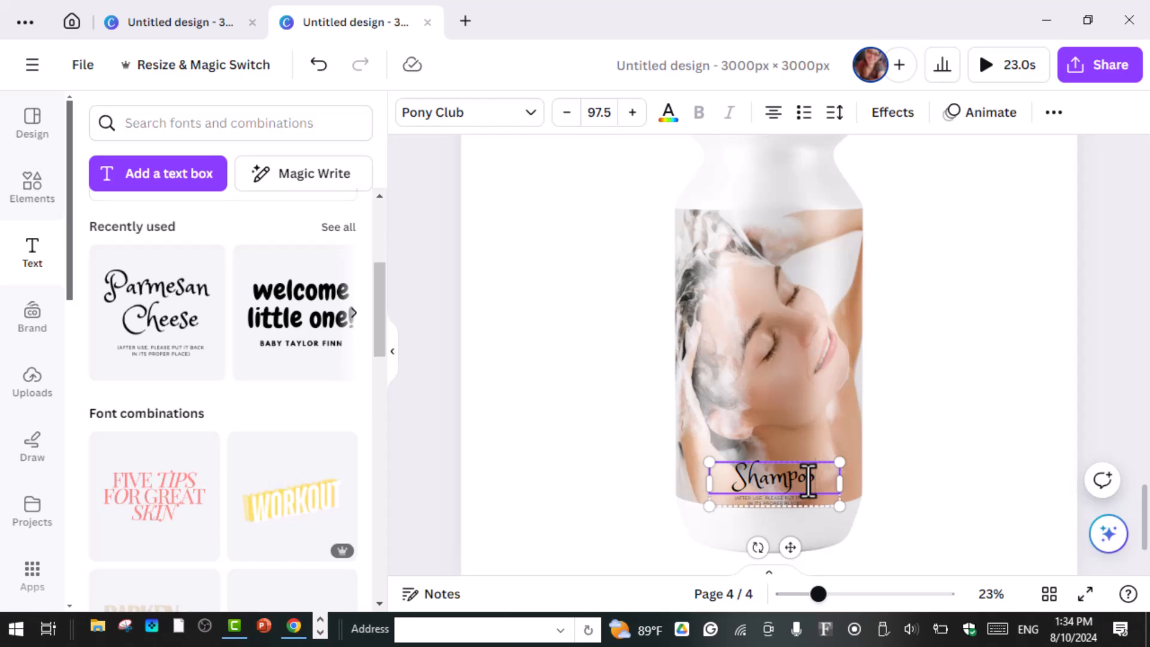
click(975, 419)
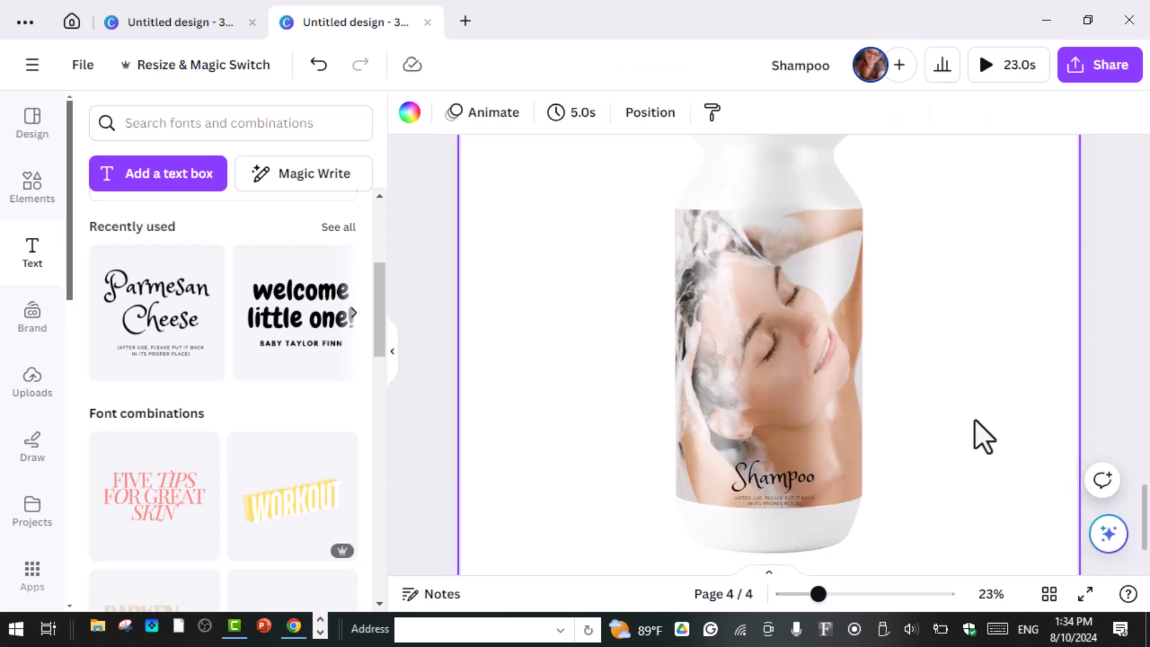
click(800, 498)
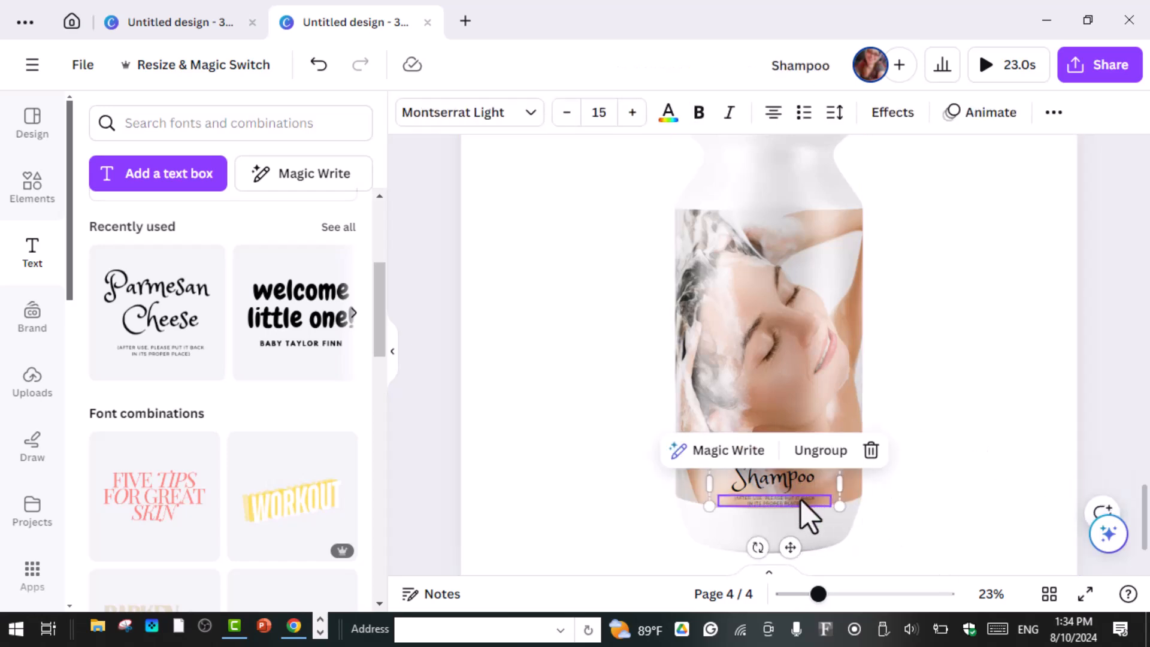
key(Delete)
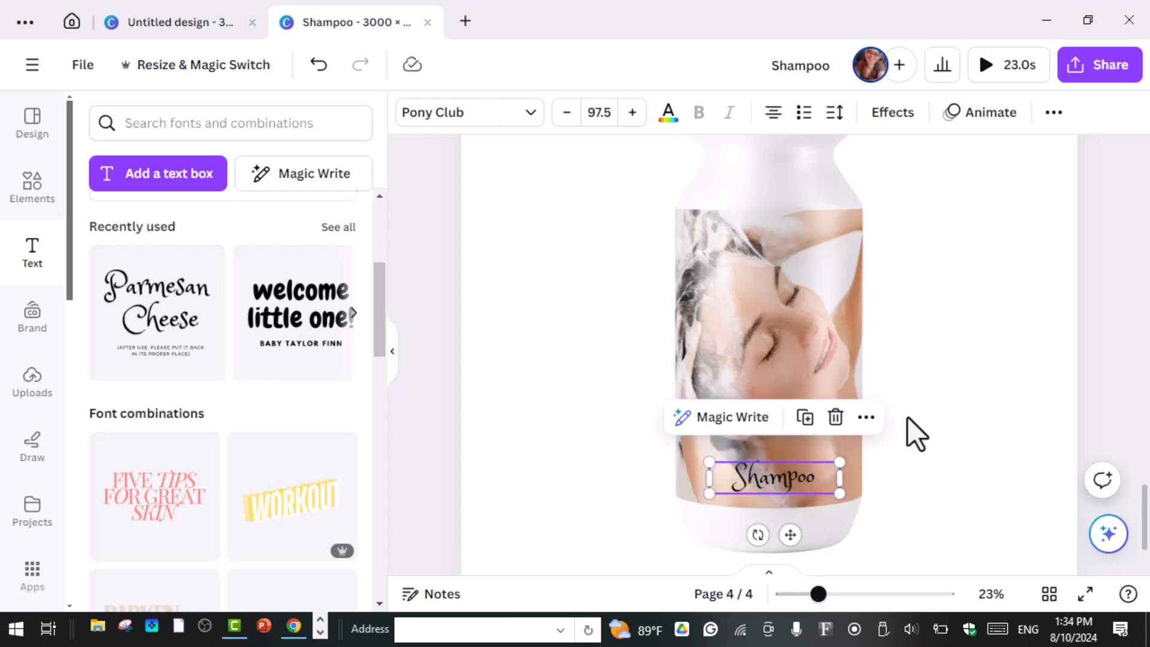
Enlarge the "Shampoo" lettering to font size 111 and move it onto the bottle's shoulder above the photo.
click(845, 483)
click(815, 477)
drag(847, 465, 812, 169)
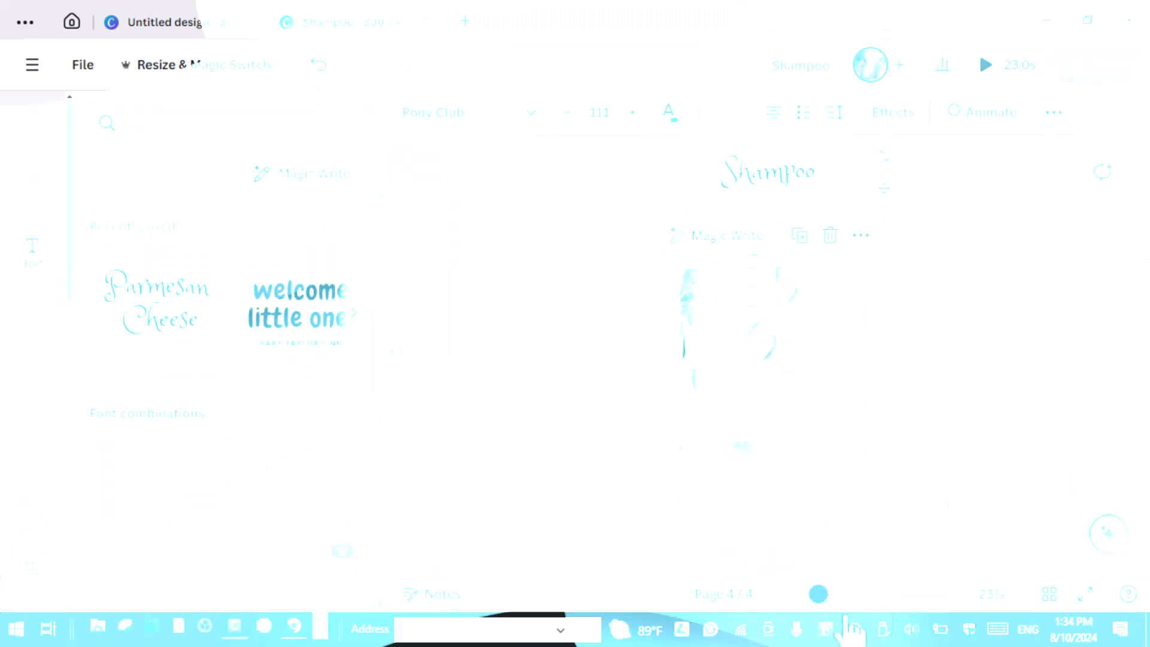
drag(800, 599, 798, 597)
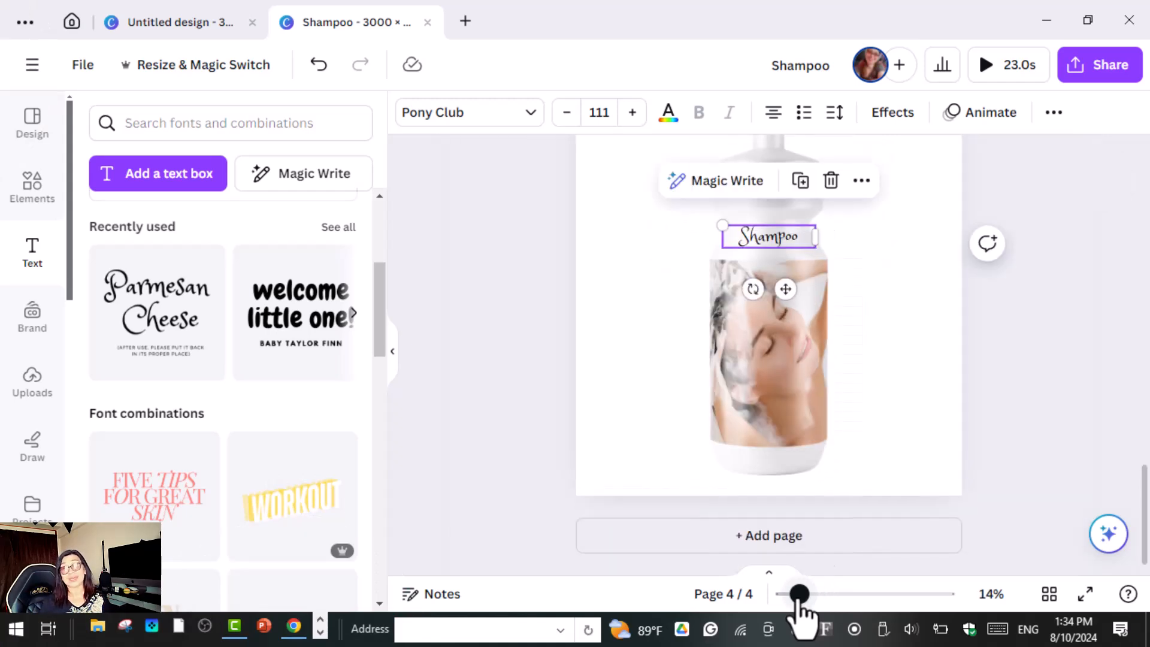
scroll(853, 447, up, 2)
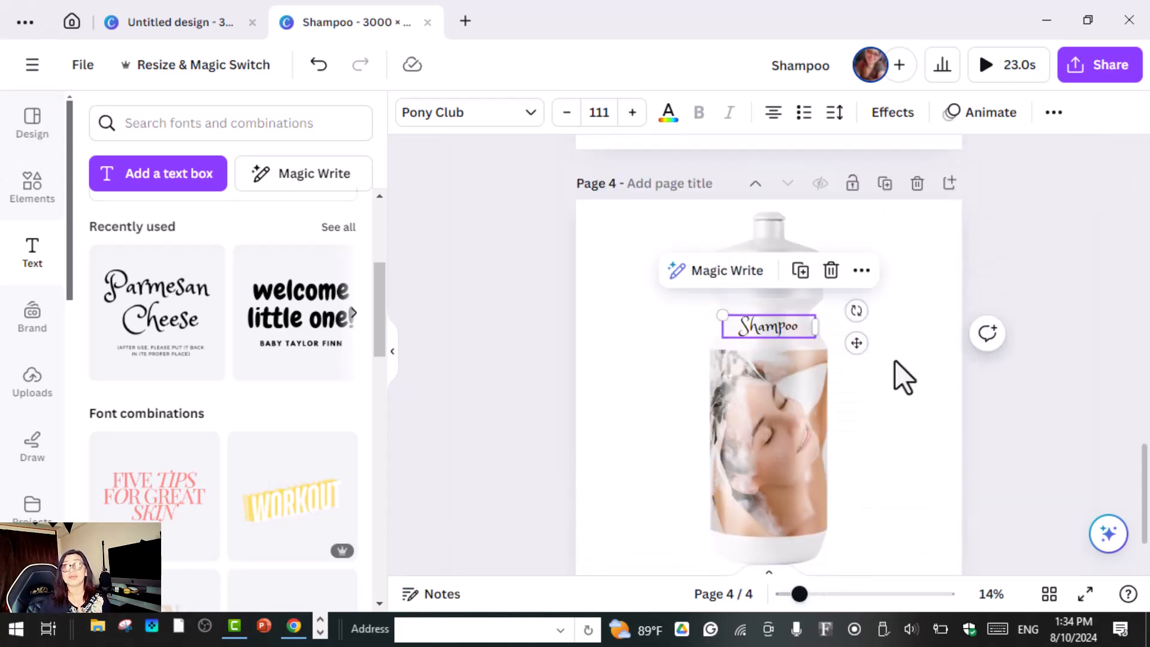
click(933, 437)
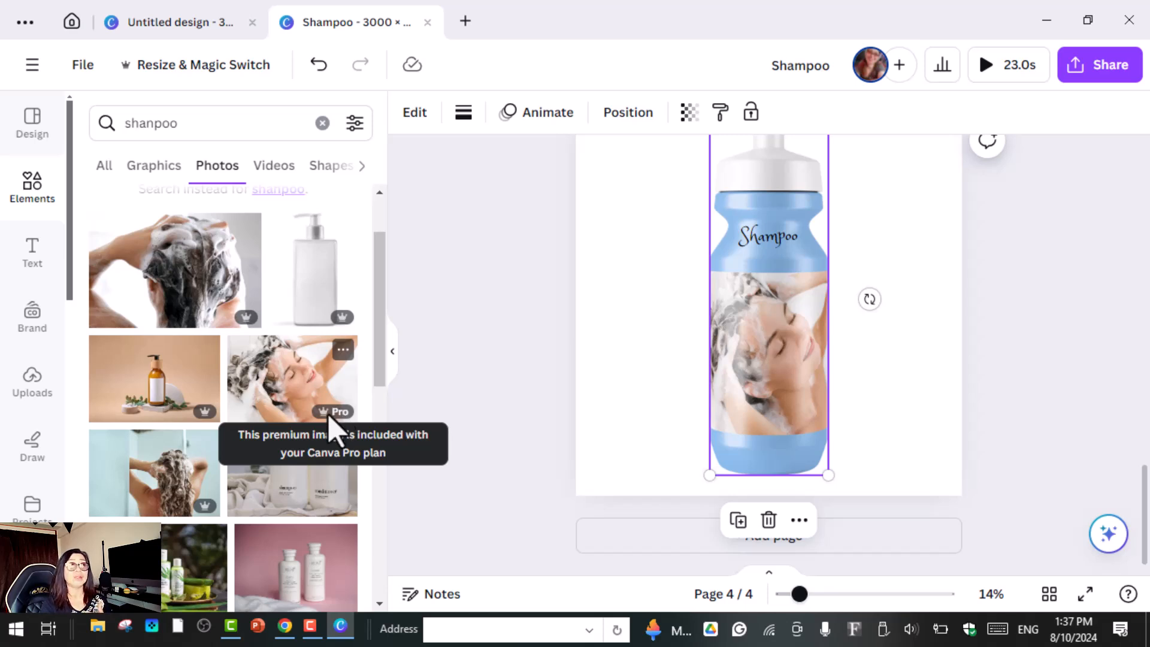
scroll(325, 530, down, 2)
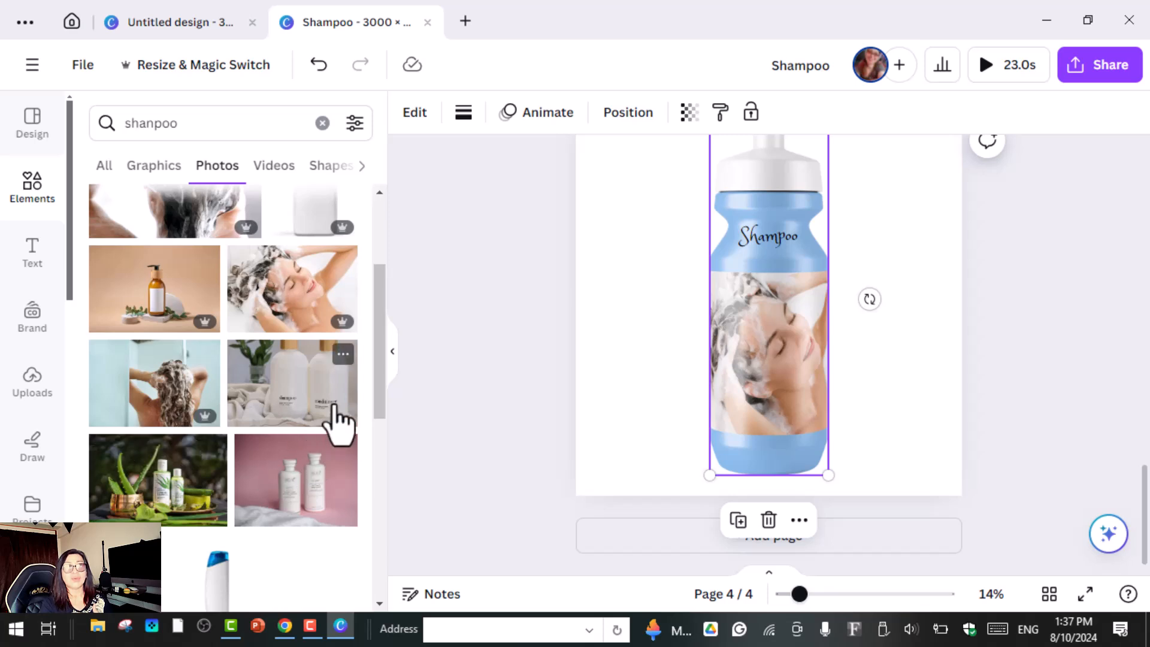
scroll(295, 506, down, 3)
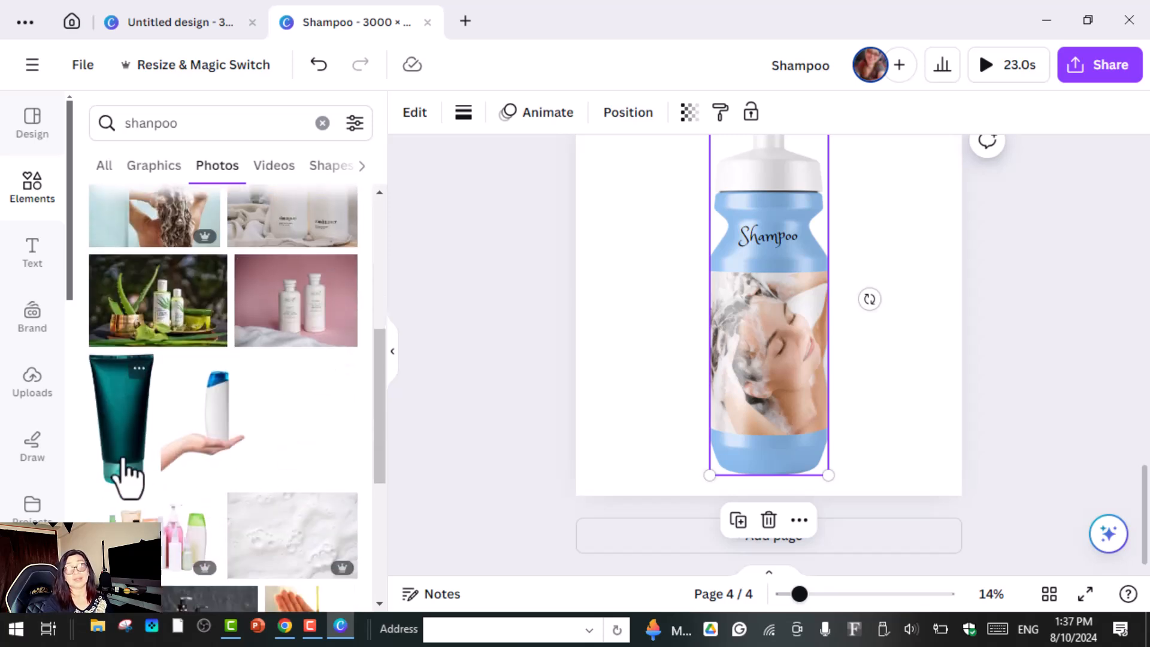
scroll(236, 467, down, 3)
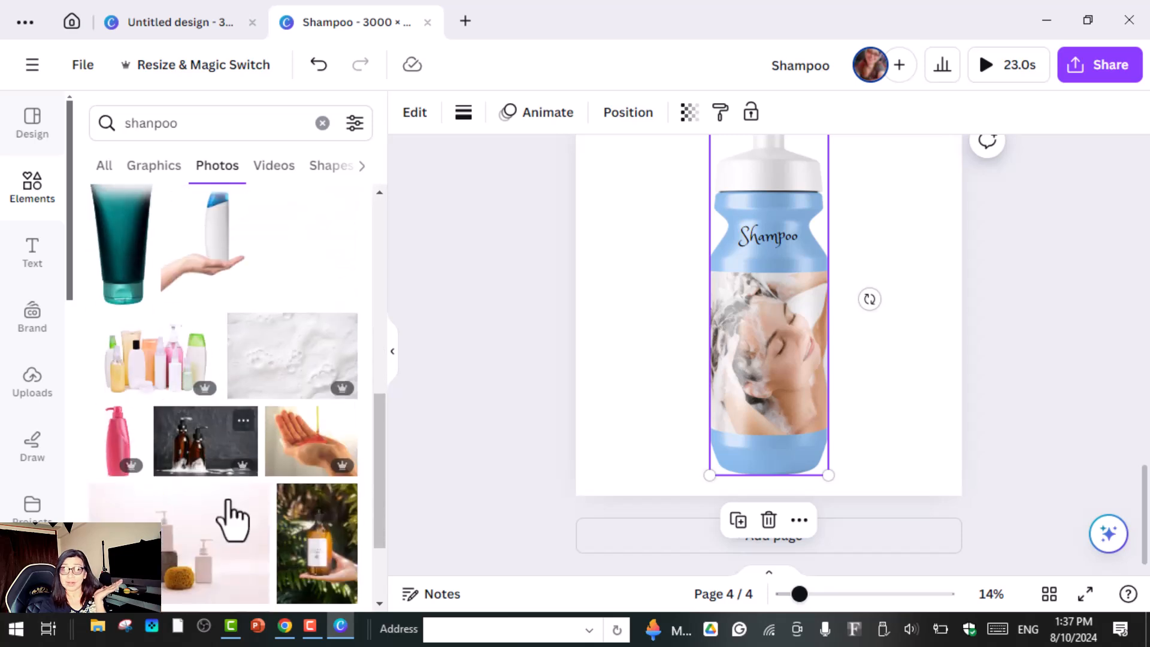